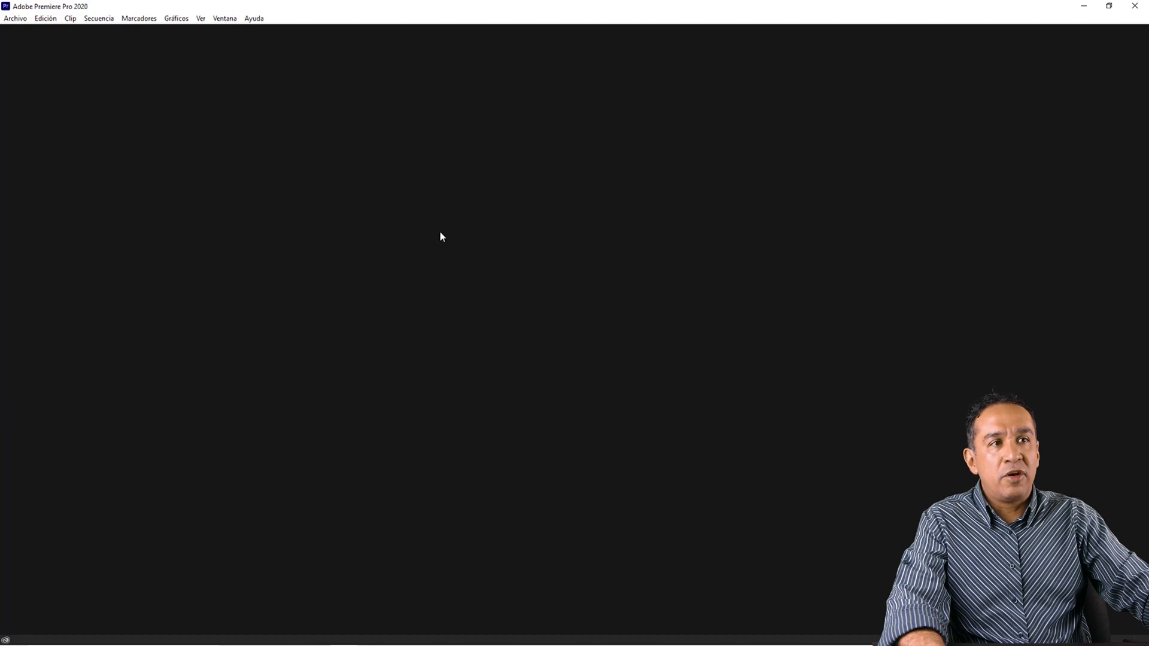
# Start a new project in the premiere folder, named Proxies.
pyautogui.click(15, 18)
pyautogui.moveTo(29, 31)
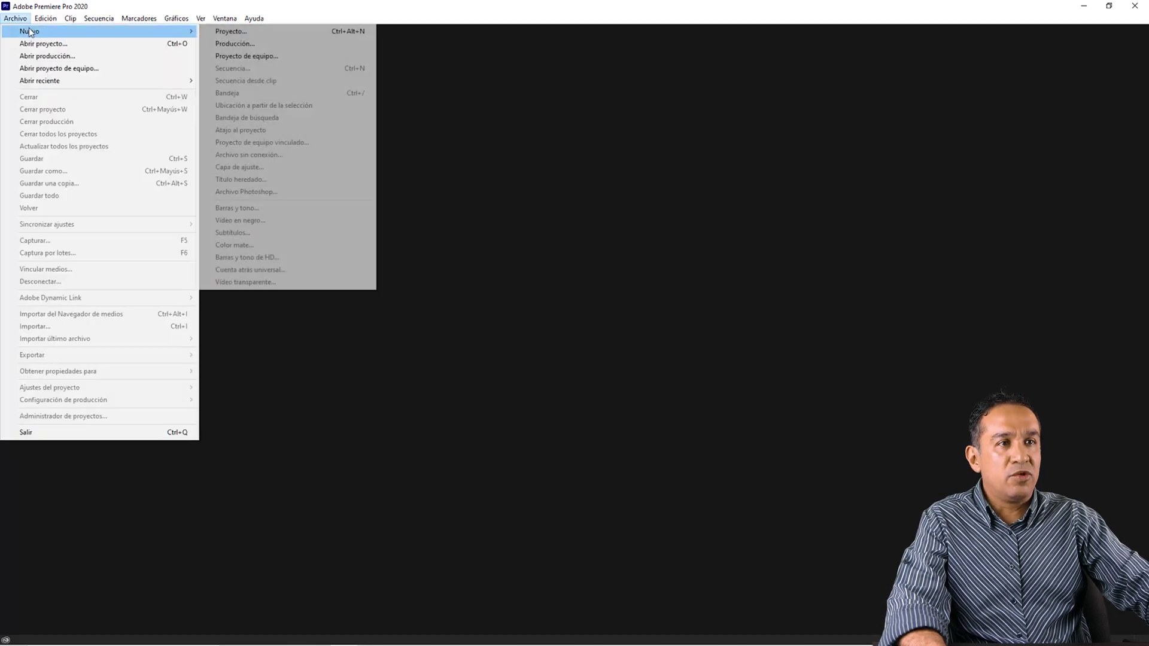
pyautogui.click(226, 32)
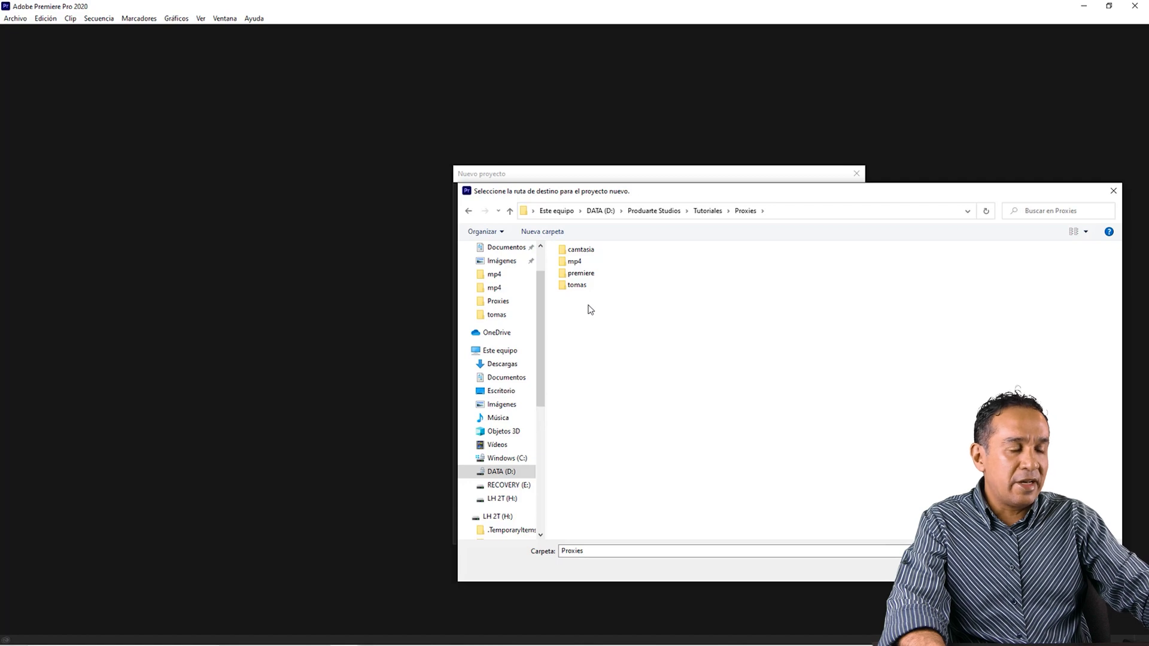
pyautogui.click(580, 274)
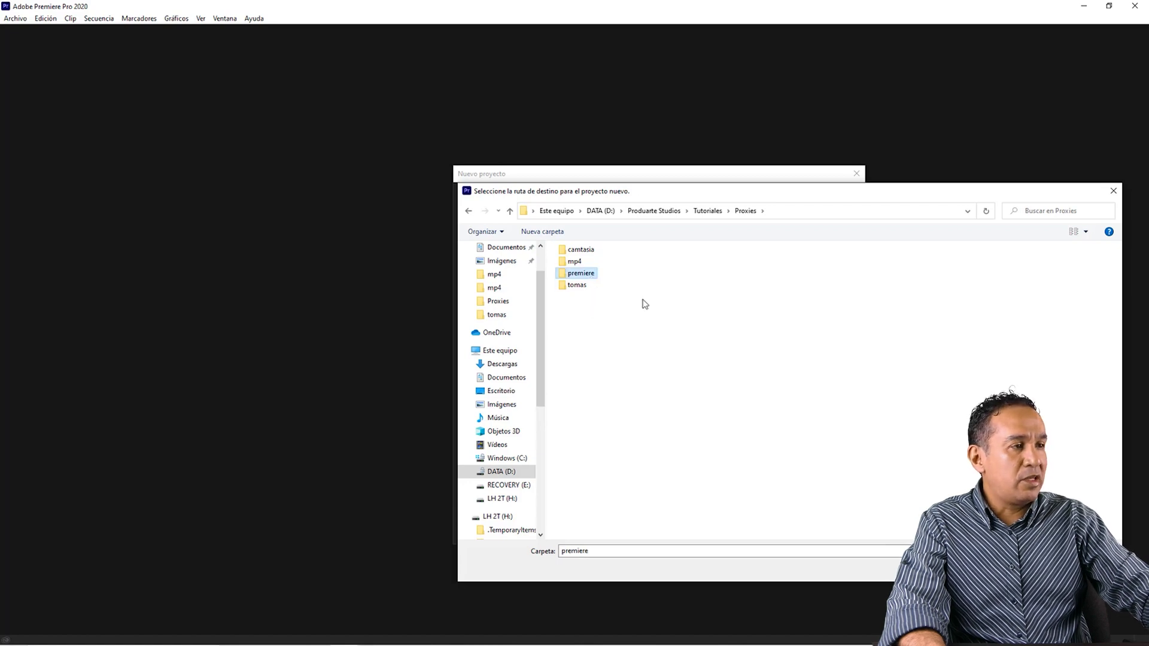
pyautogui.press('Return')
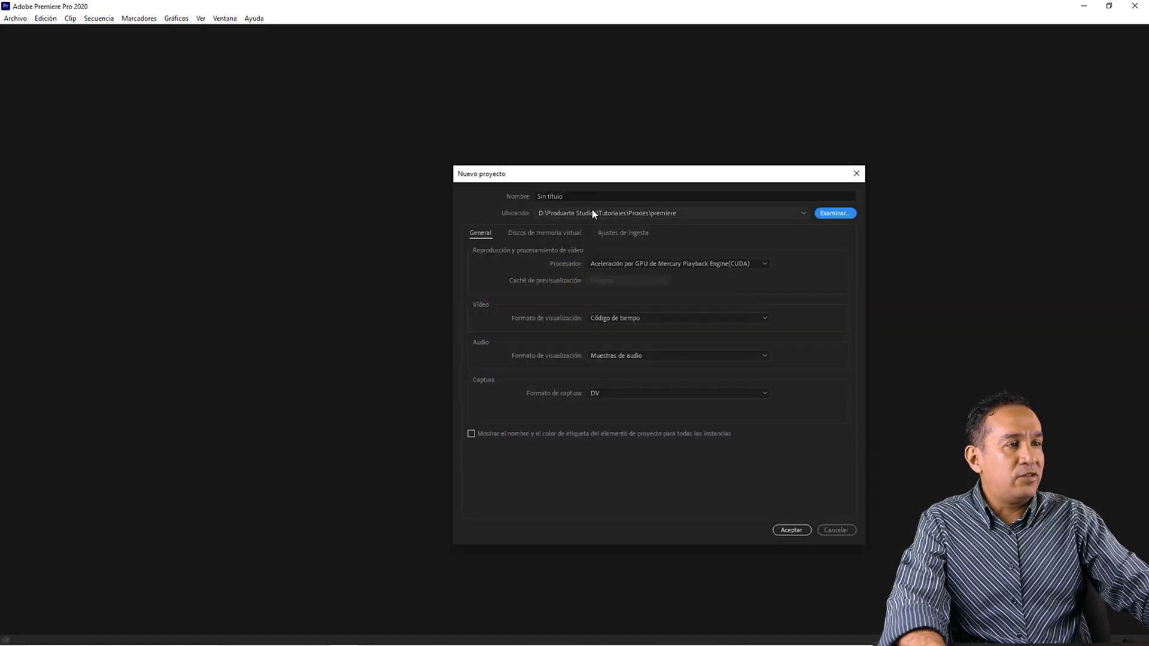
pyautogui.click(578, 196)
pyautogui.write('Proxies')
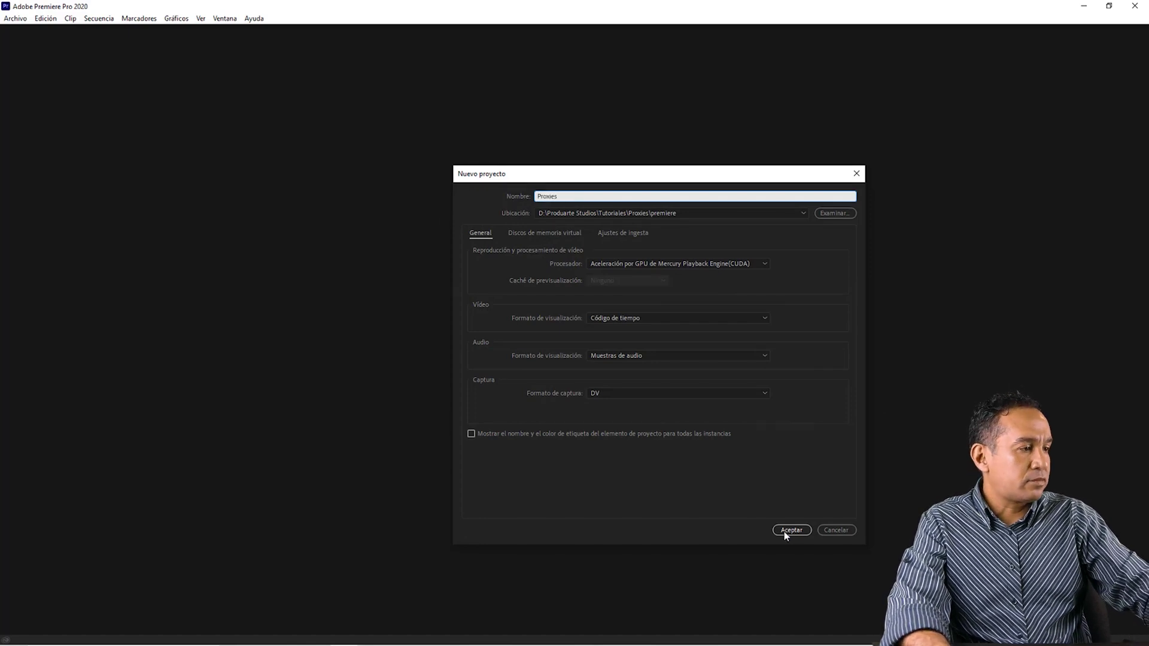
pyautogui.click(788, 531)
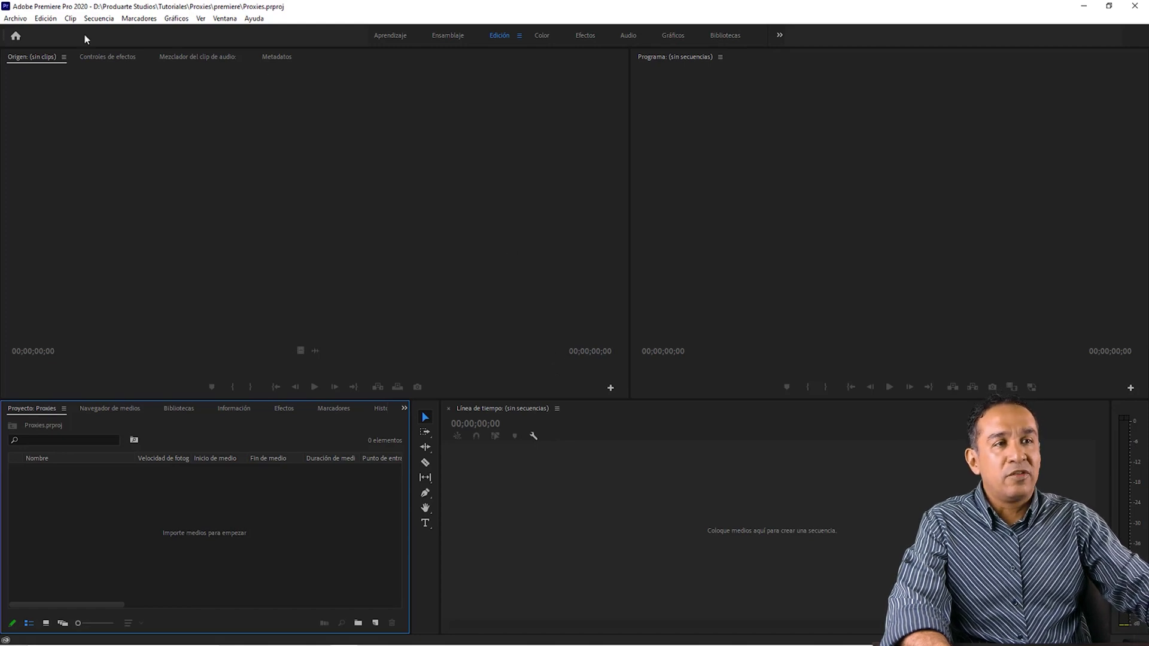
pyautogui.click(15, 18)
# Create a sequence named Proxies from the RED R3D 4K 16x9 29,97 preset.
pyautogui.moveTo(26, 33)
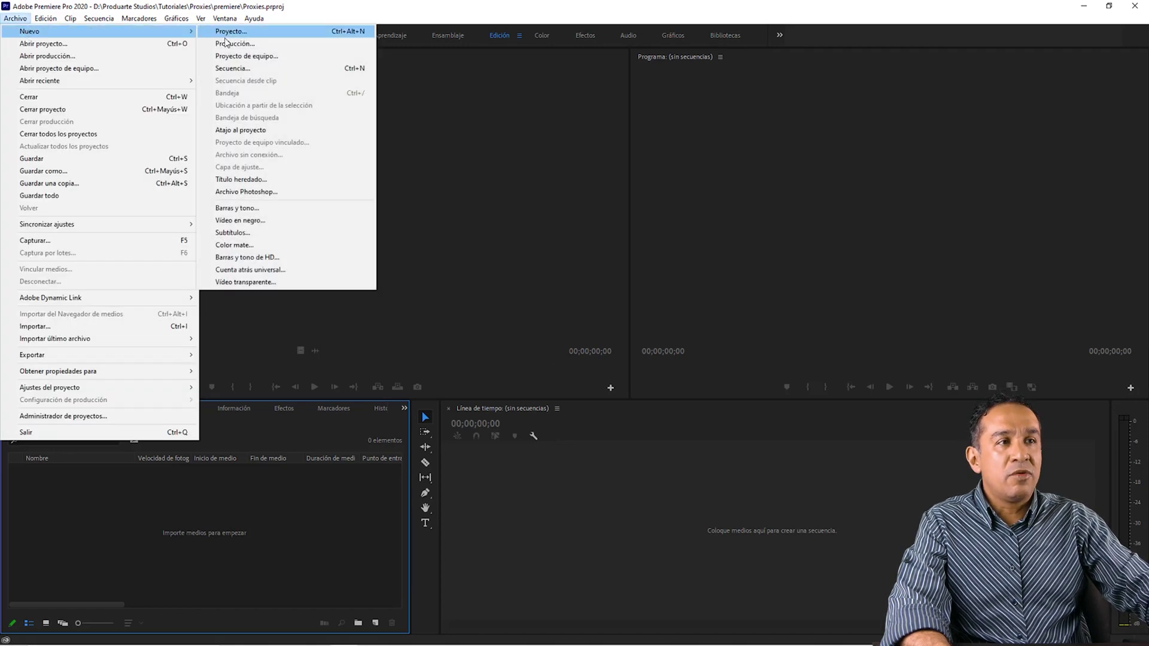
pyautogui.click(233, 68)
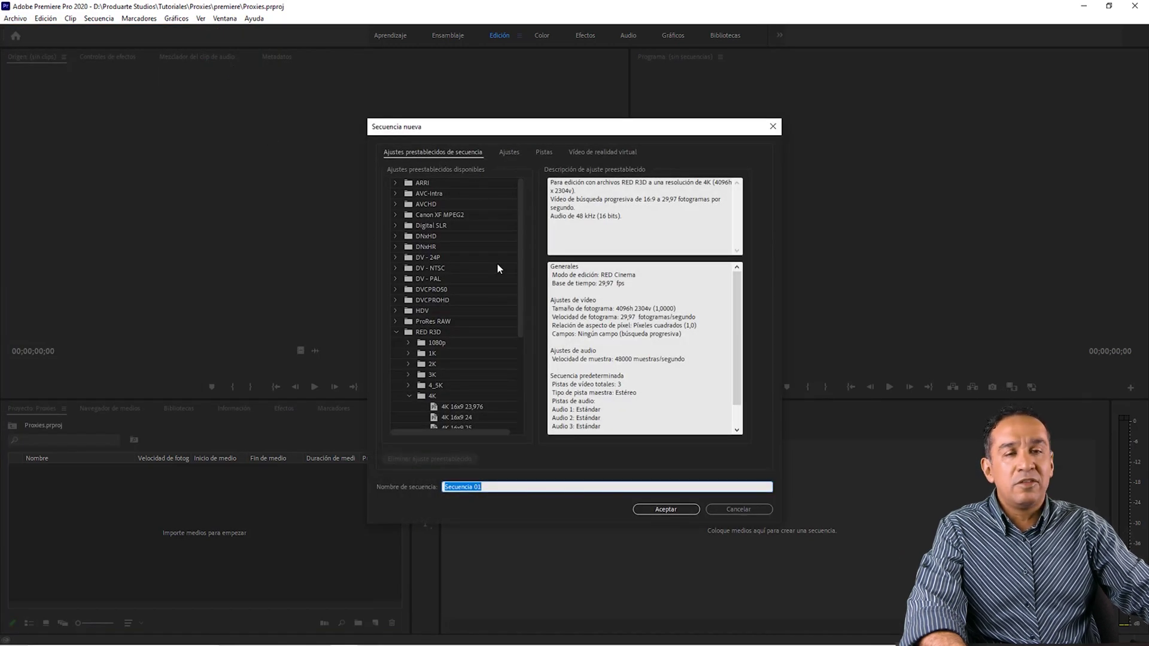
pyautogui.scroll(-1, 497, 289)
pyautogui.scroll(-2, 497, 289)
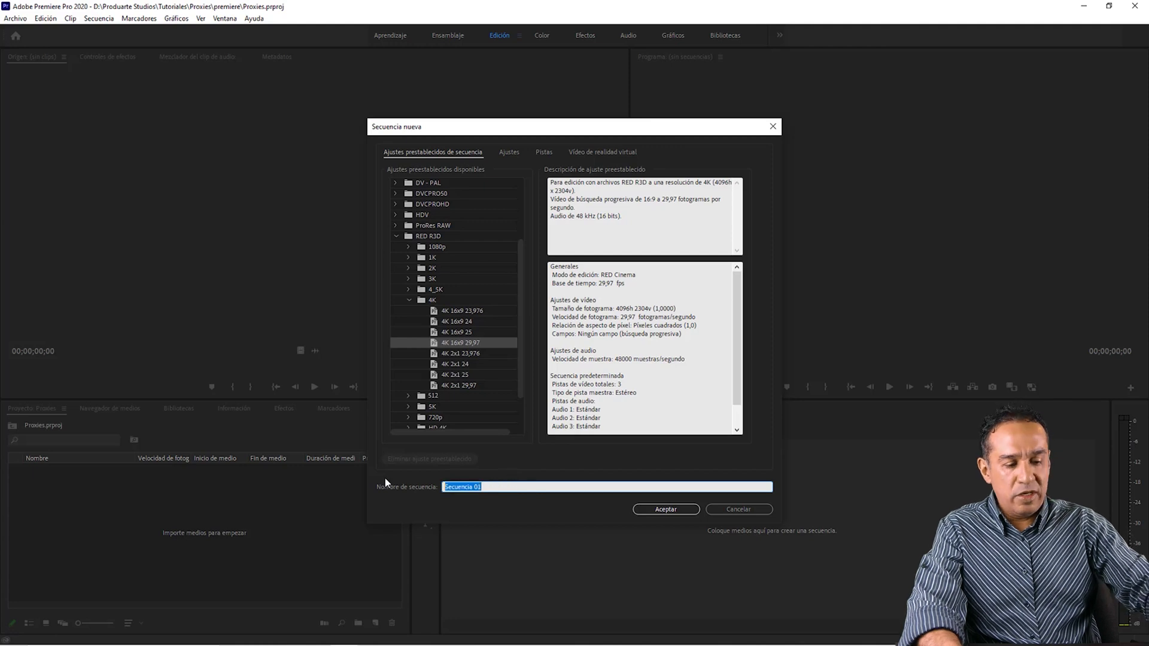
pyautogui.write('Proxies')
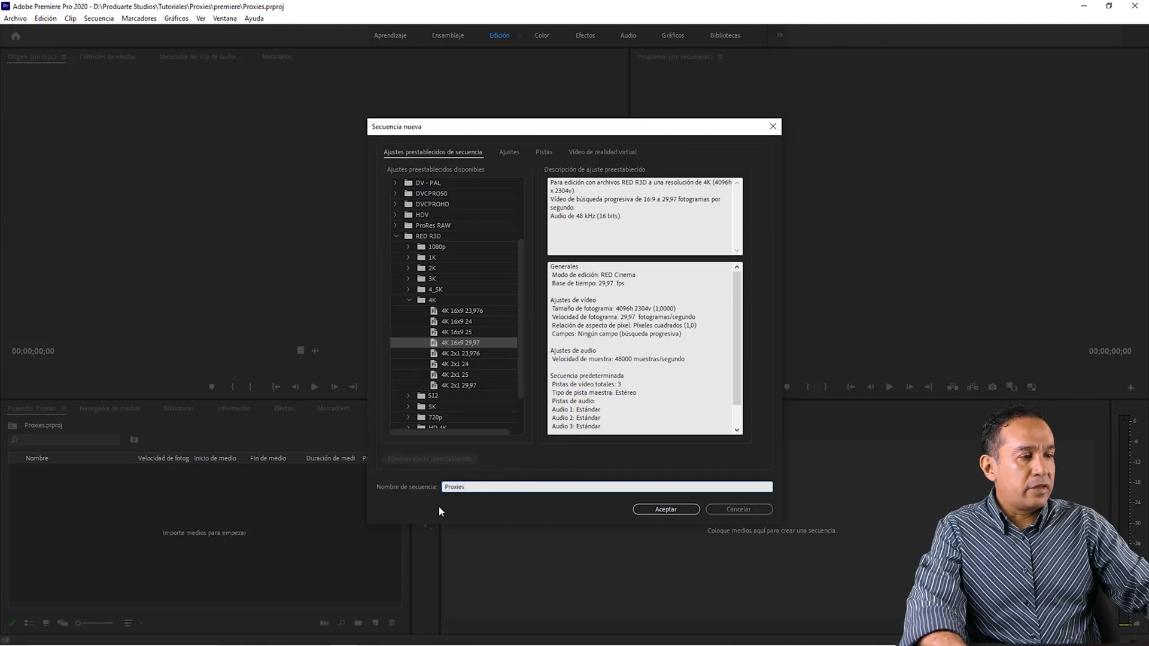
pyautogui.click(684, 509)
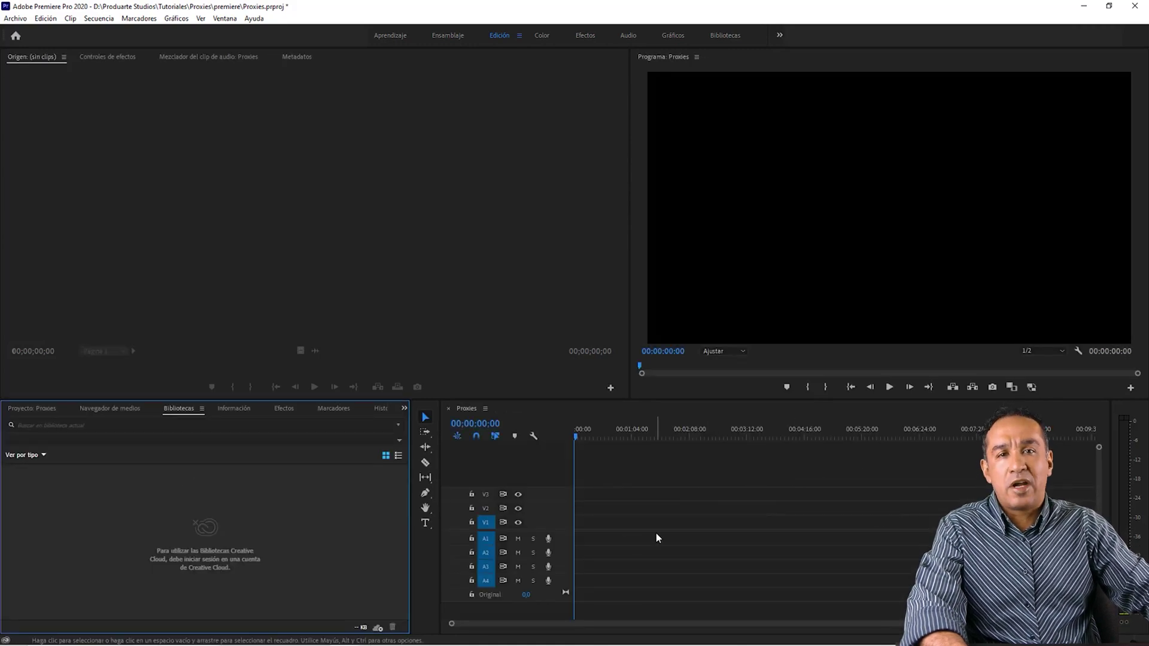
# Import P1000062.MP4 into the Project panel and load it in the Source monitor.
pyautogui.click(32, 410)
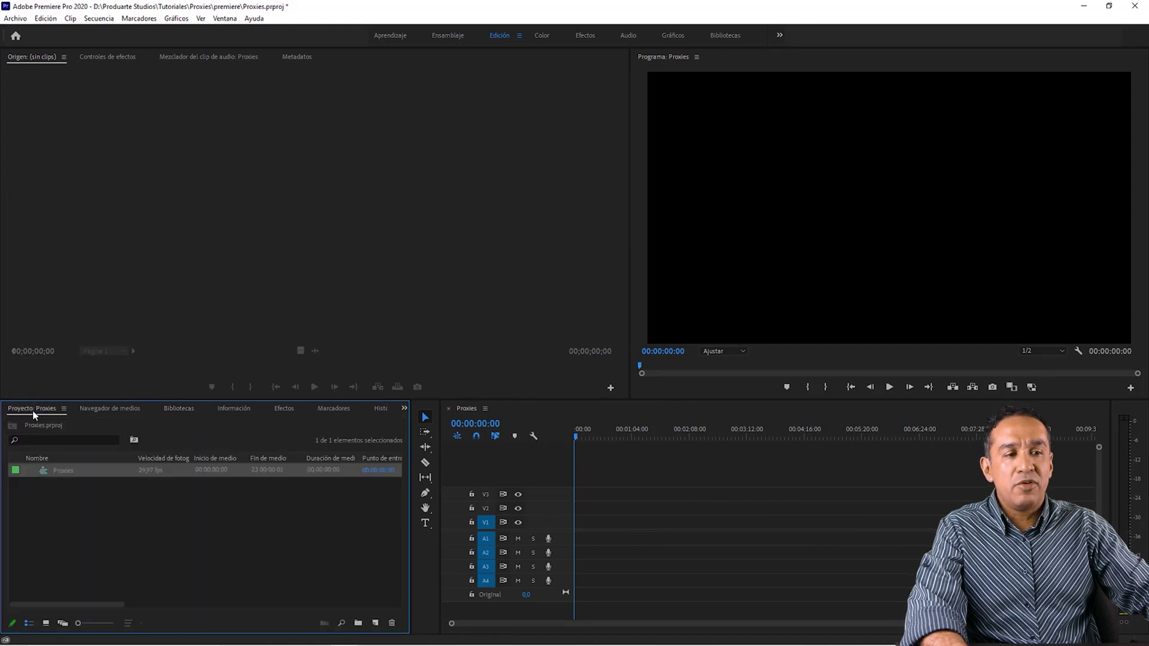
pyautogui.doubleClick(117, 540)
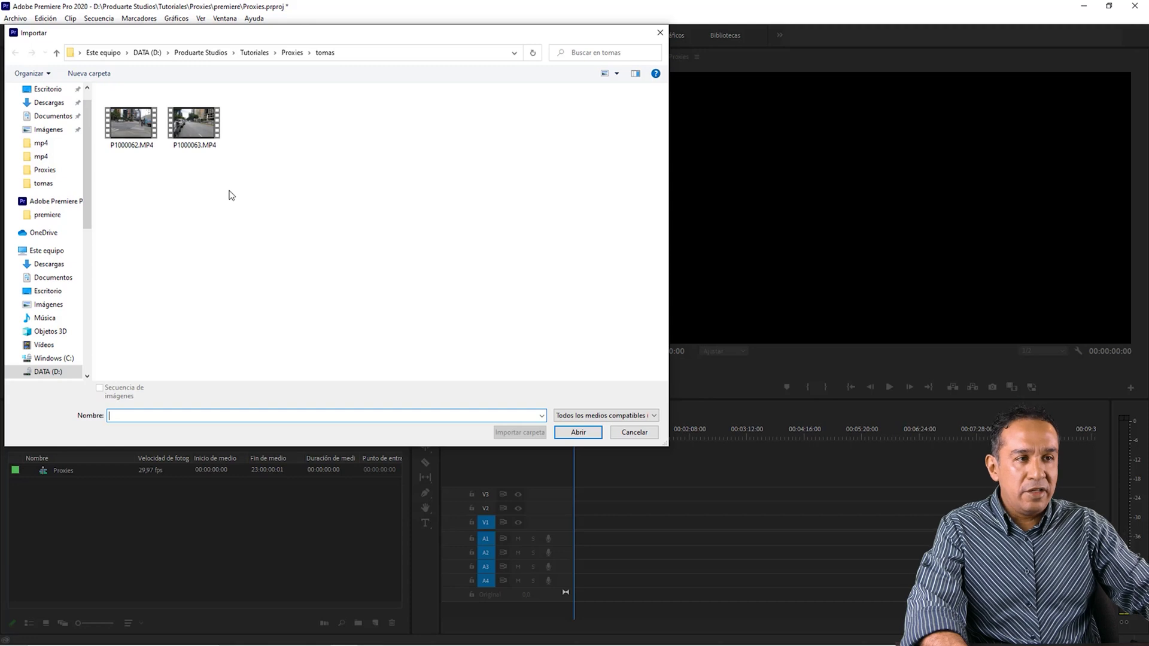
pyautogui.click(146, 127)
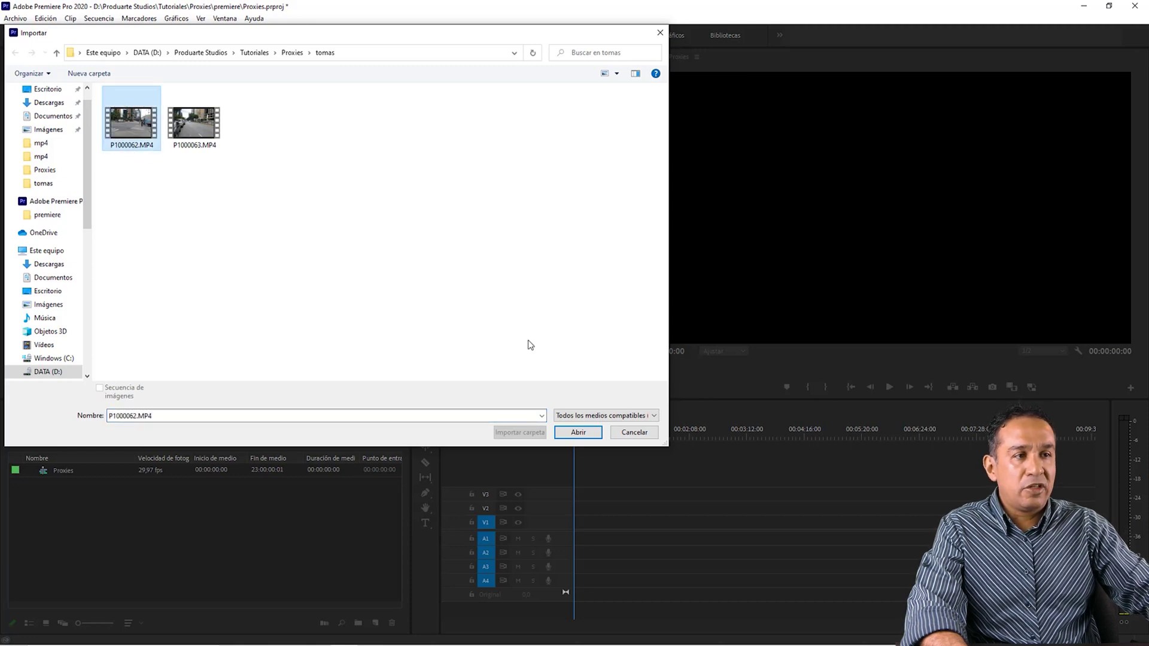
pyautogui.click(578, 432)
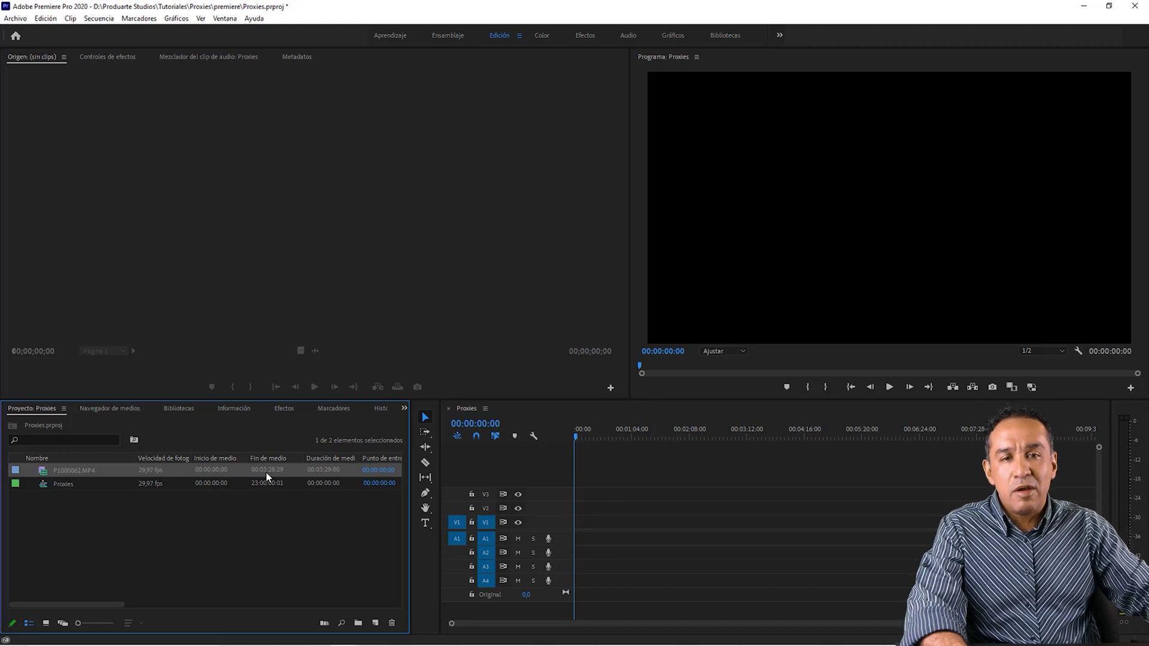
pyautogui.doubleClick(44, 468)
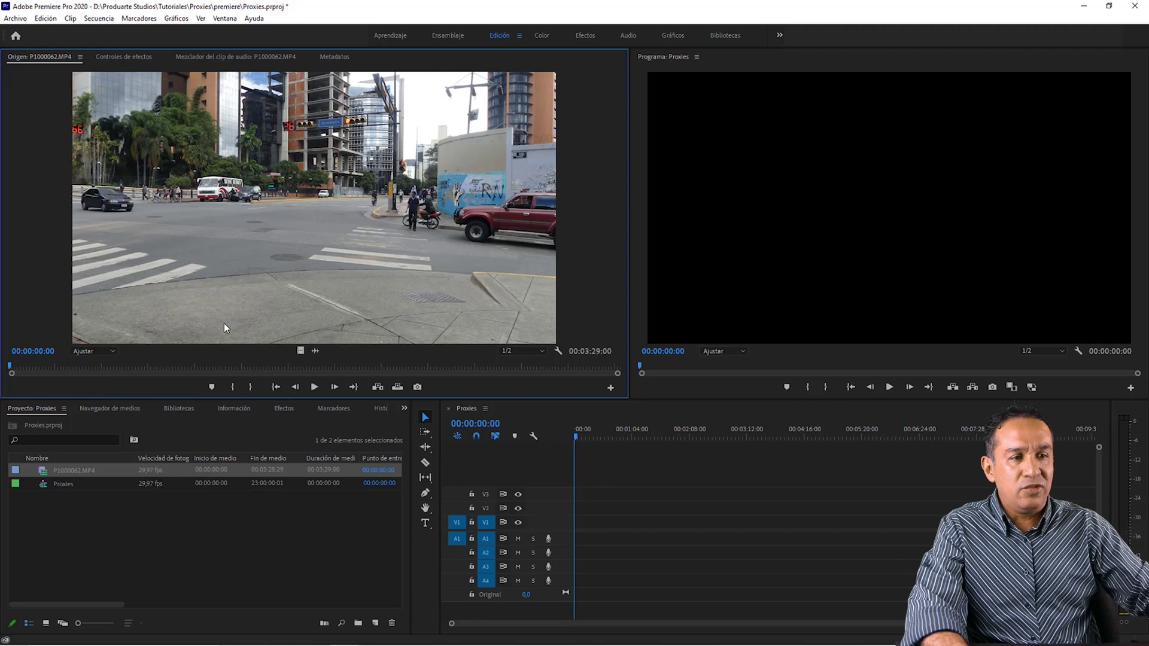
# Set the clip's in point at 00:00:30:00 and its out point at 00:01:01:16.
pyautogui.moveTo(10, 366); pyautogui.dragTo(96, 367)
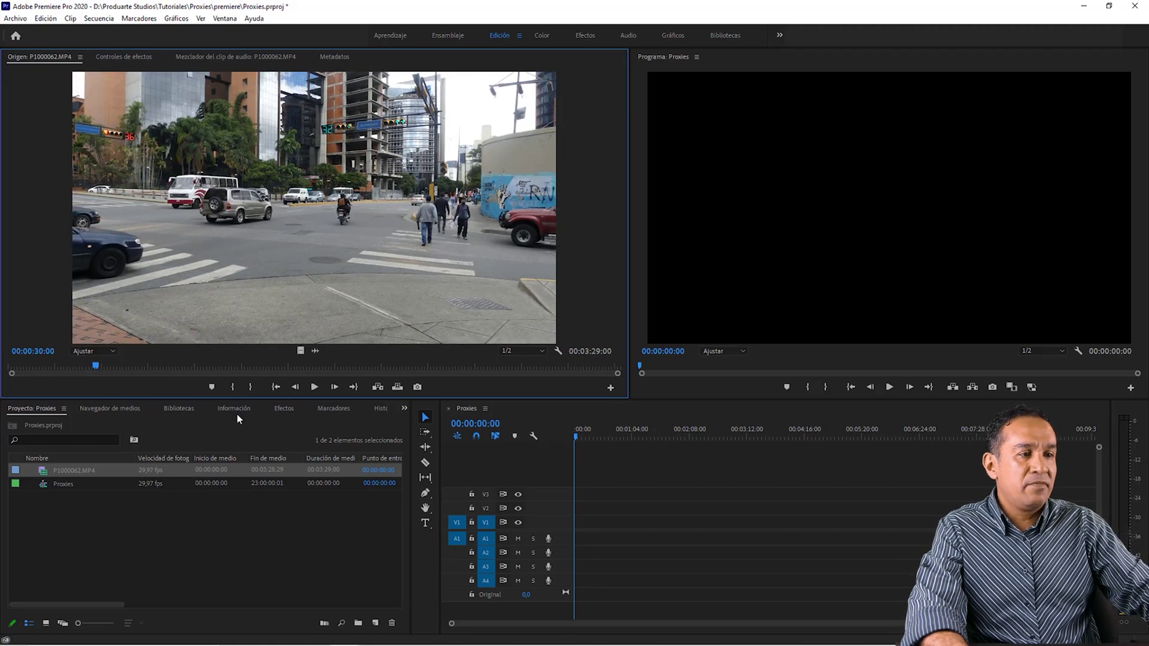
pyautogui.click(235, 386)
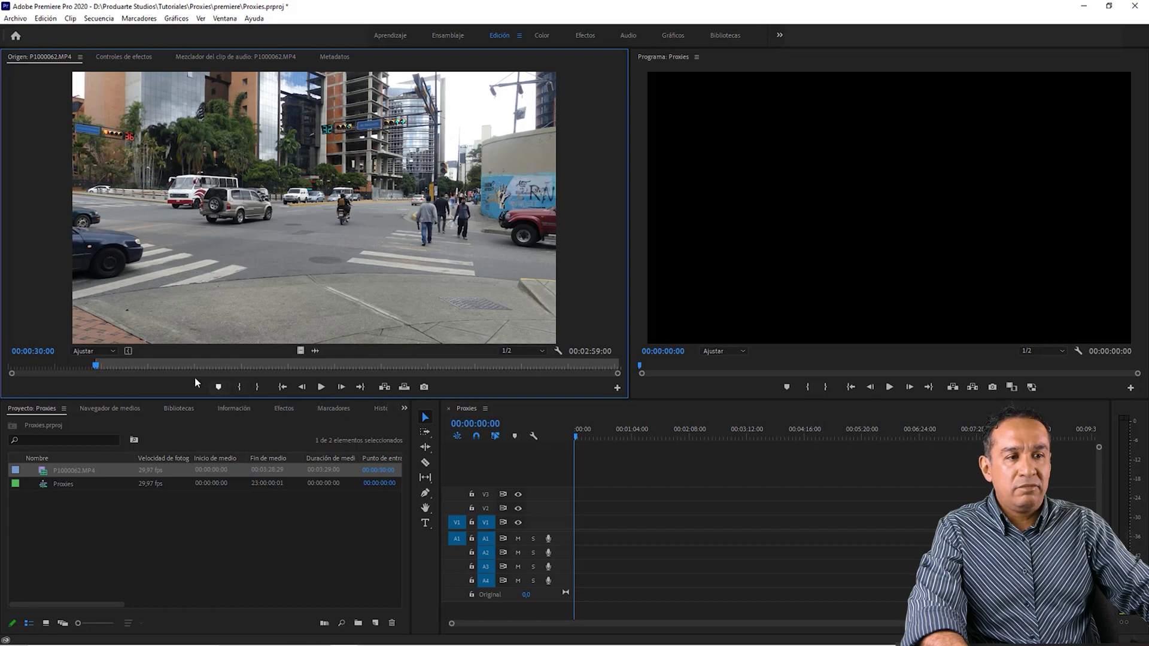
pyautogui.click(105, 368)
pyautogui.moveTo(107, 366); pyautogui.dragTo(188, 369)
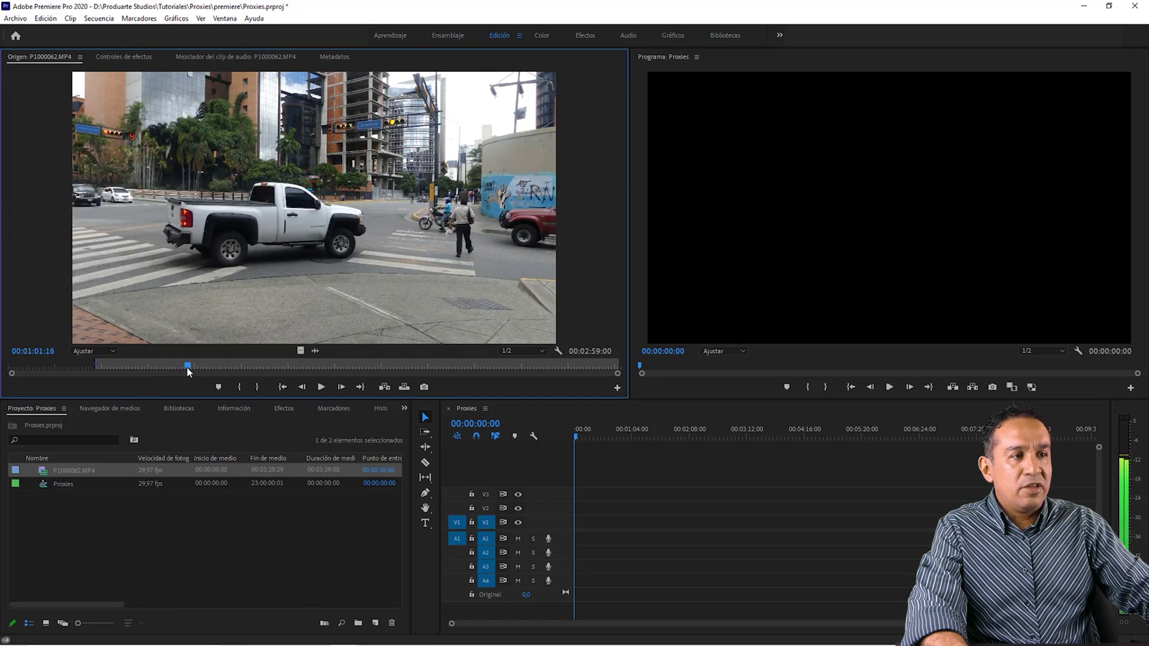
pyautogui.click(260, 386)
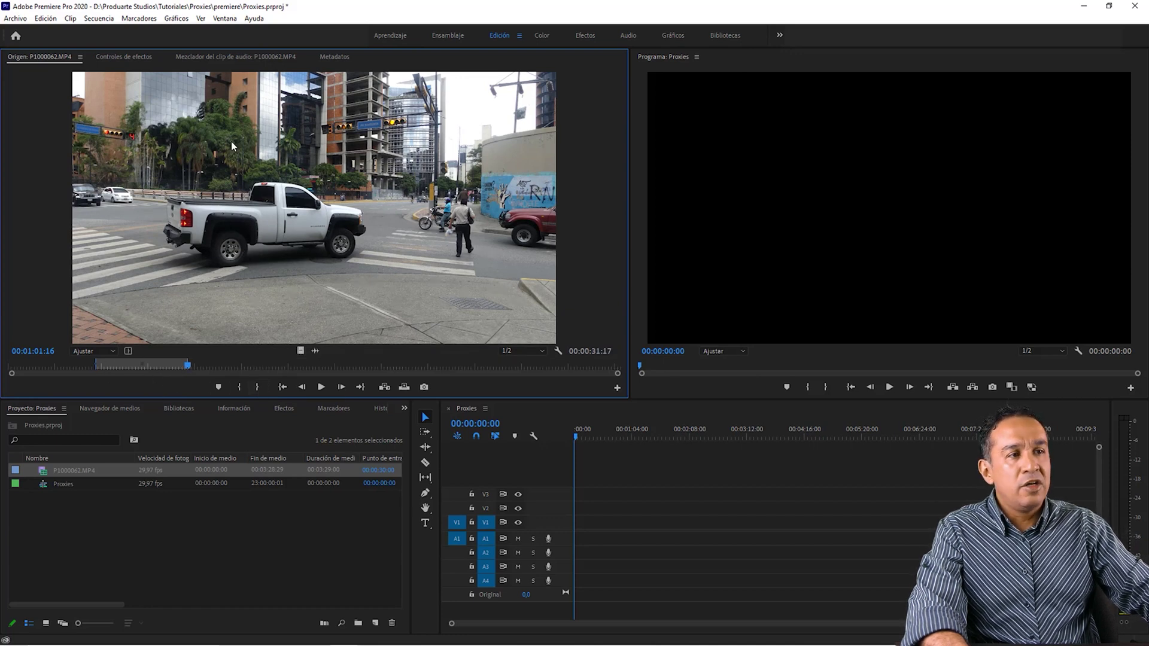
pyautogui.moveTo(455, 362); pyautogui.dragTo(568, 532)
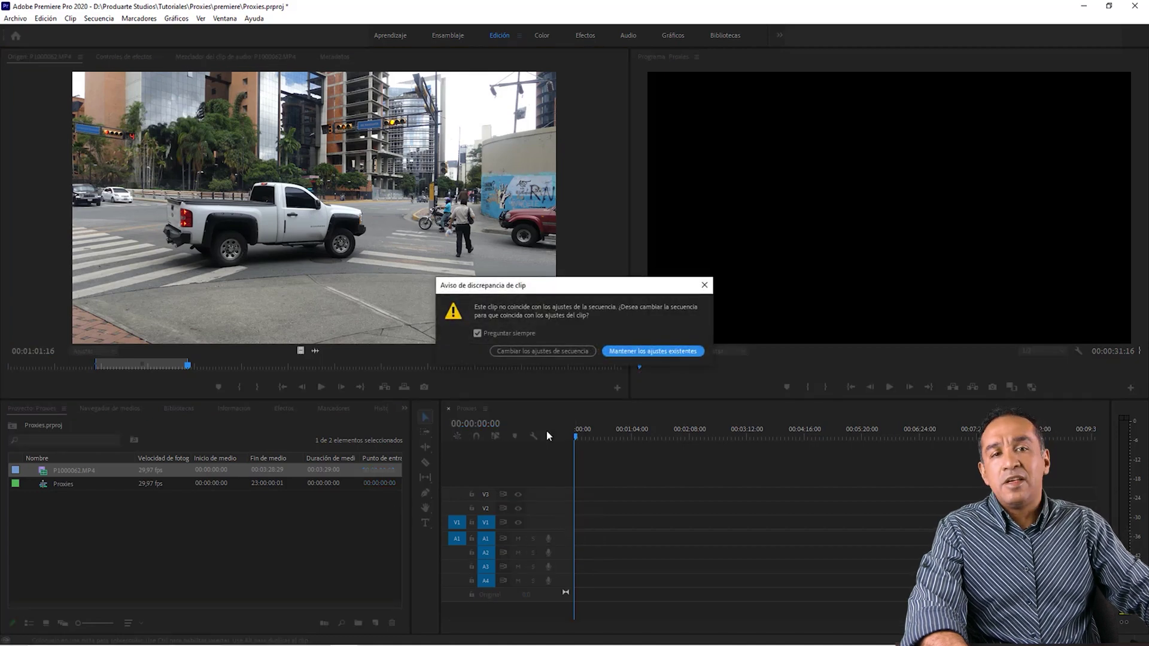
pyautogui.click(554, 351)
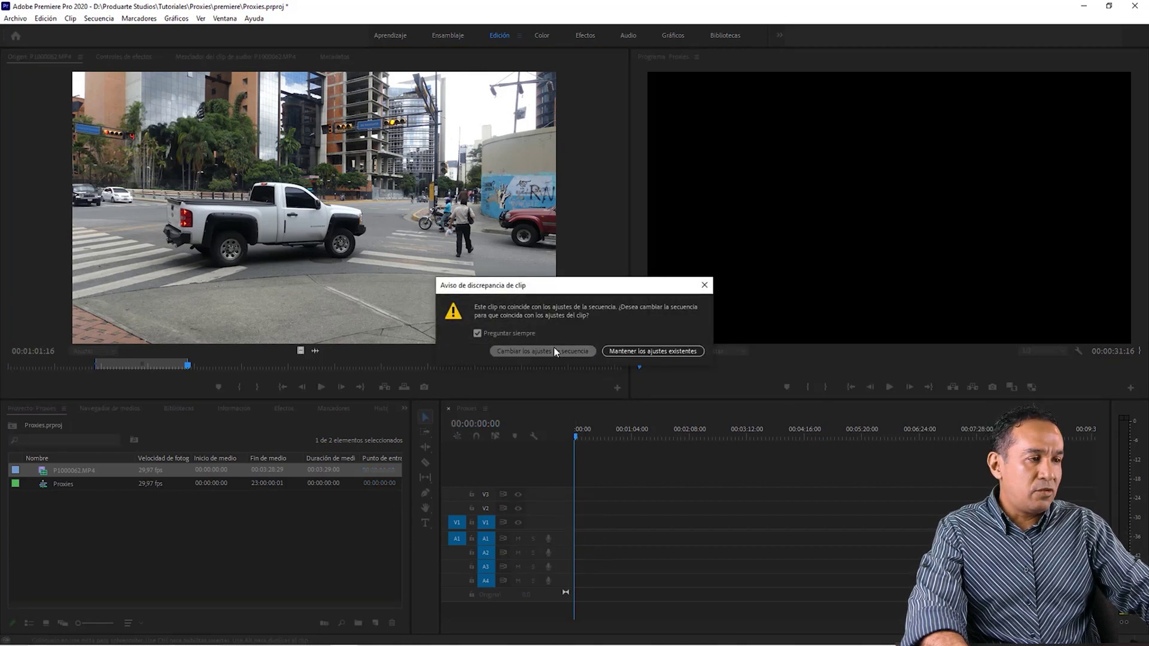
pyautogui.moveTo(576, 434)
pyautogui.mouseDown()
pyautogui.moveTo(601, 438)
pyautogui.moveTo(576, 446)
pyautogui.mouseUp()
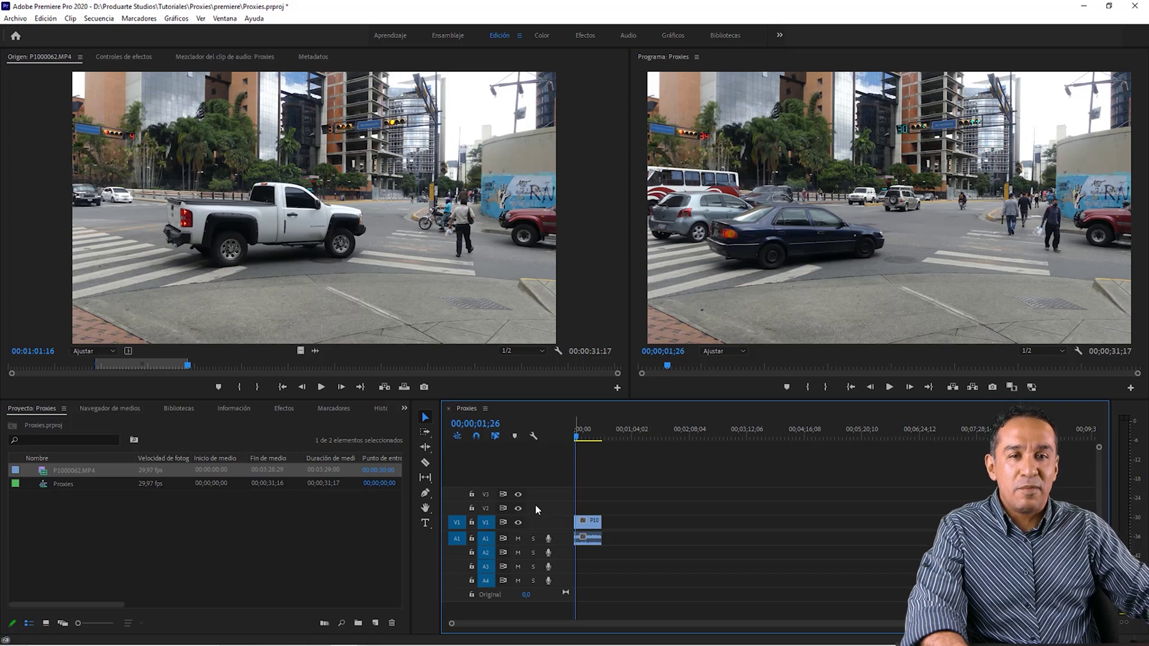
# Create an H.264 Low Resolution Proxy for P1000062.MP4, saved beside the original media.
pyautogui.rightClick(45, 471)
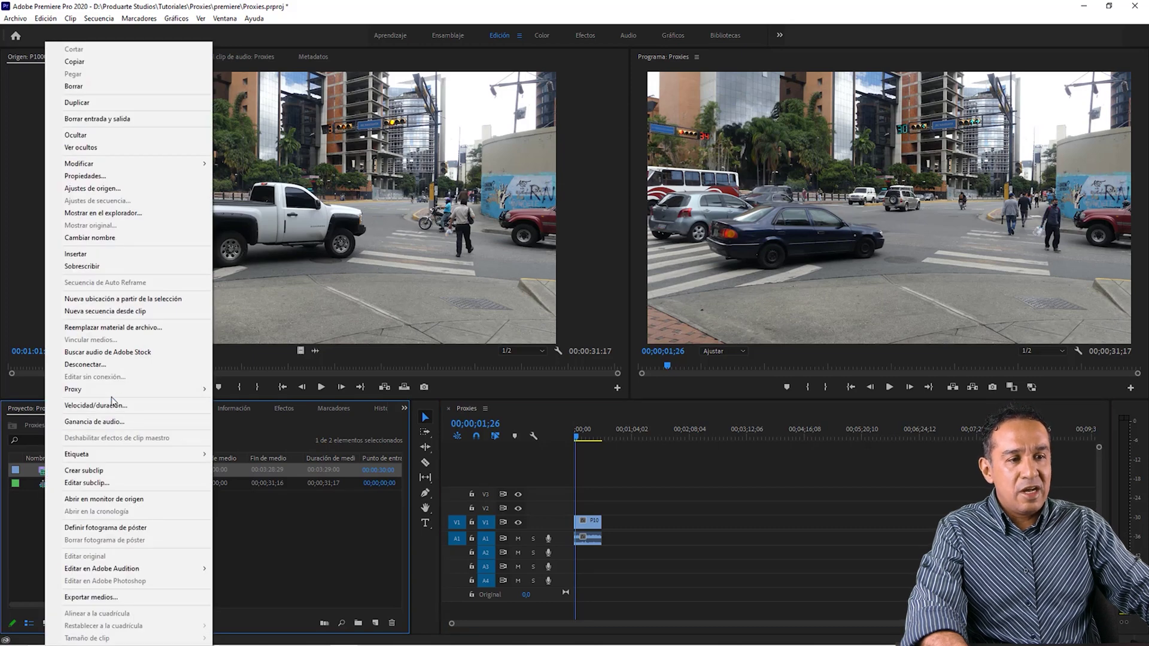
pyautogui.moveTo(119, 389)
pyautogui.click(251, 390)
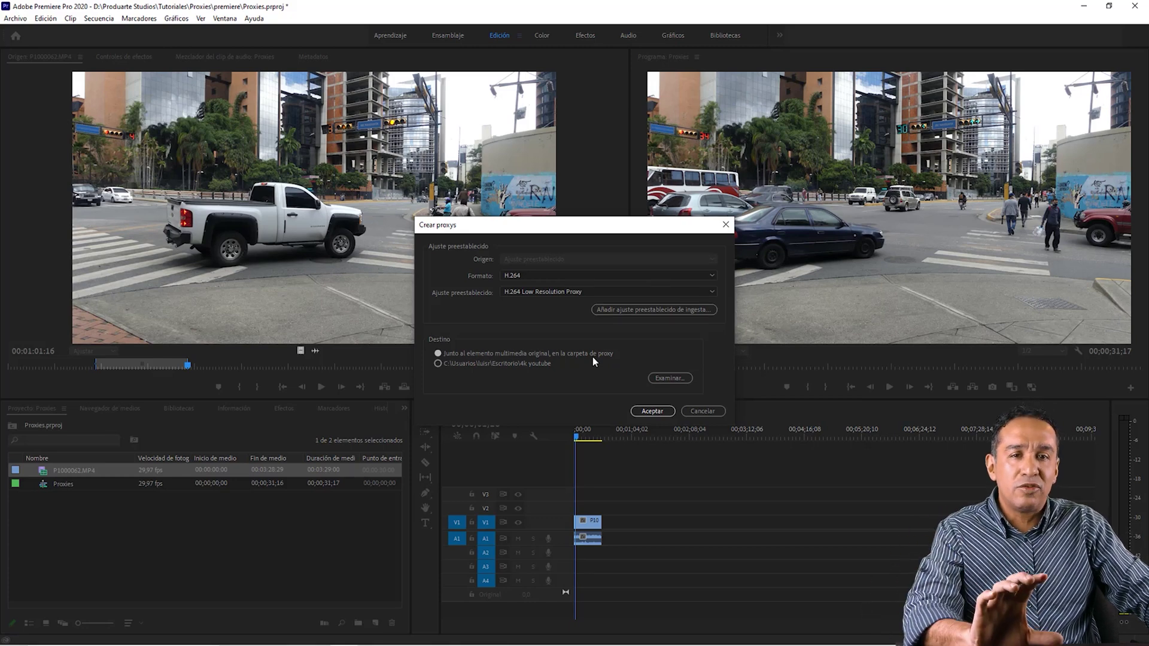
pyautogui.click(653, 411)
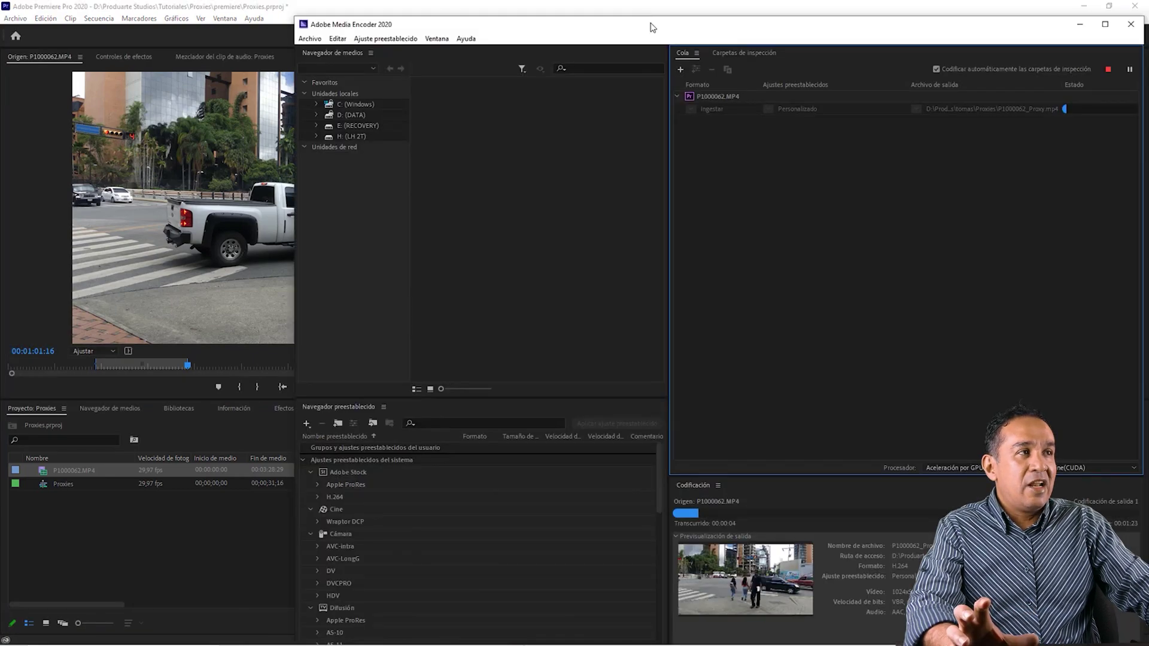
# Wait for P1000062_Proxy.mp4 to finish encoding, then close Media Encoder.
pyautogui.moveTo(581, 17); pyautogui.dragTo(535, 13)
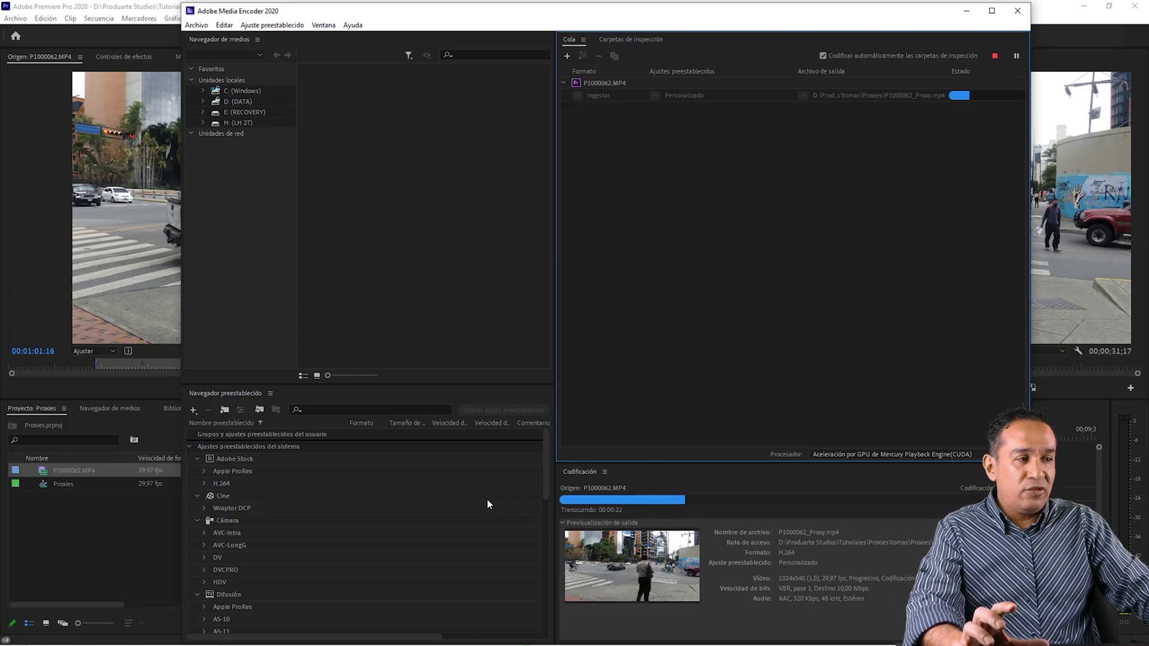
pyautogui.click(756, 482)
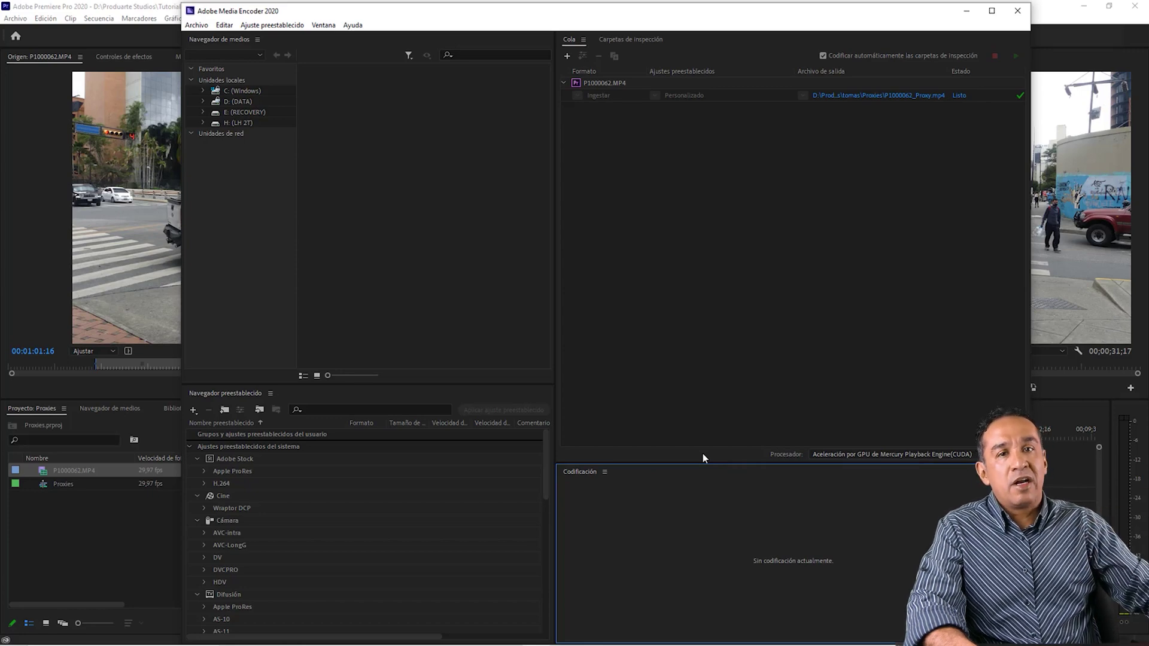
pyautogui.click(1017, 10)
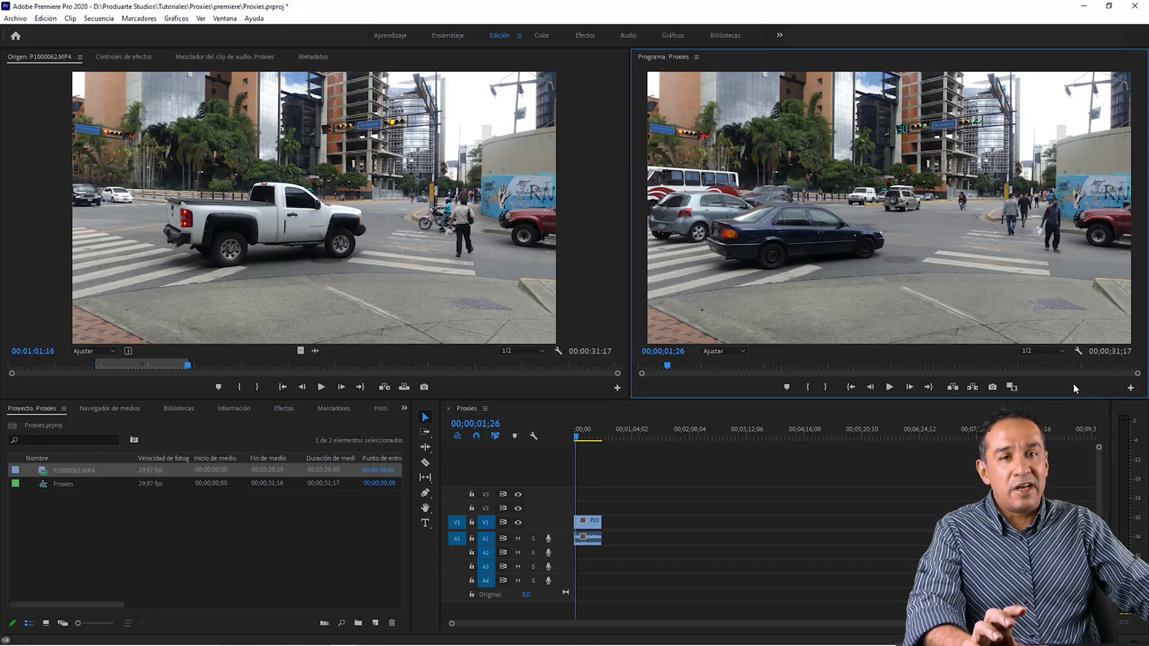
# Add the Conmutar proxys button to the Program monitor's button bar.
pyautogui.click(1131, 389)
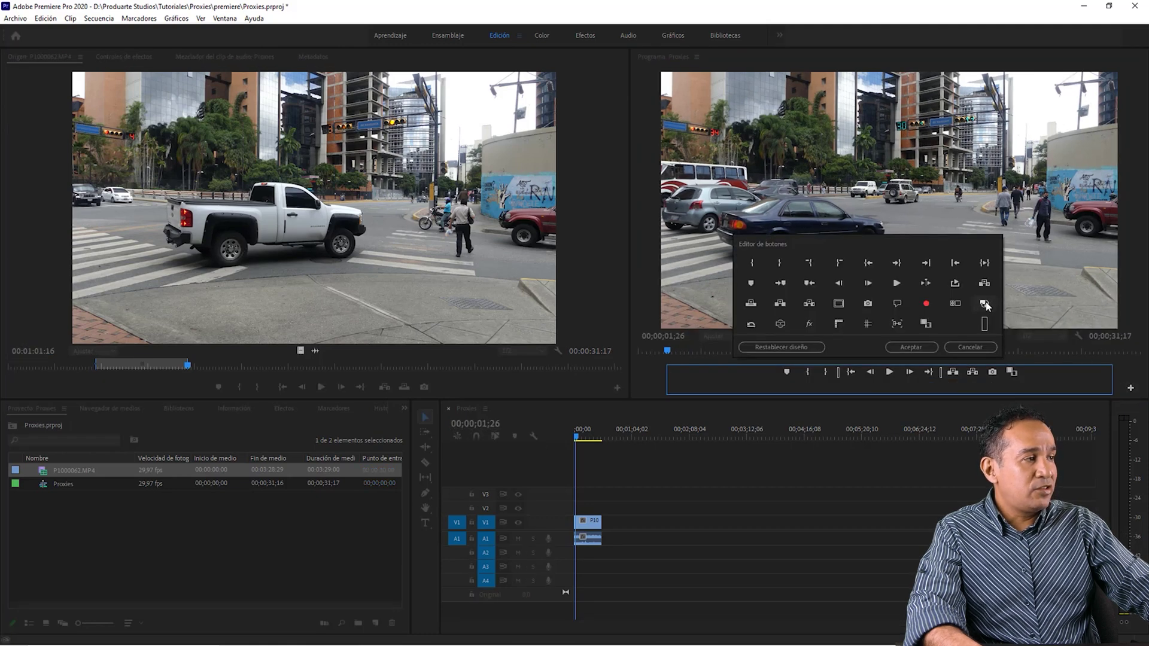
pyautogui.moveTo(986, 304); pyautogui.dragTo(1027, 371)
pyautogui.click(919, 346)
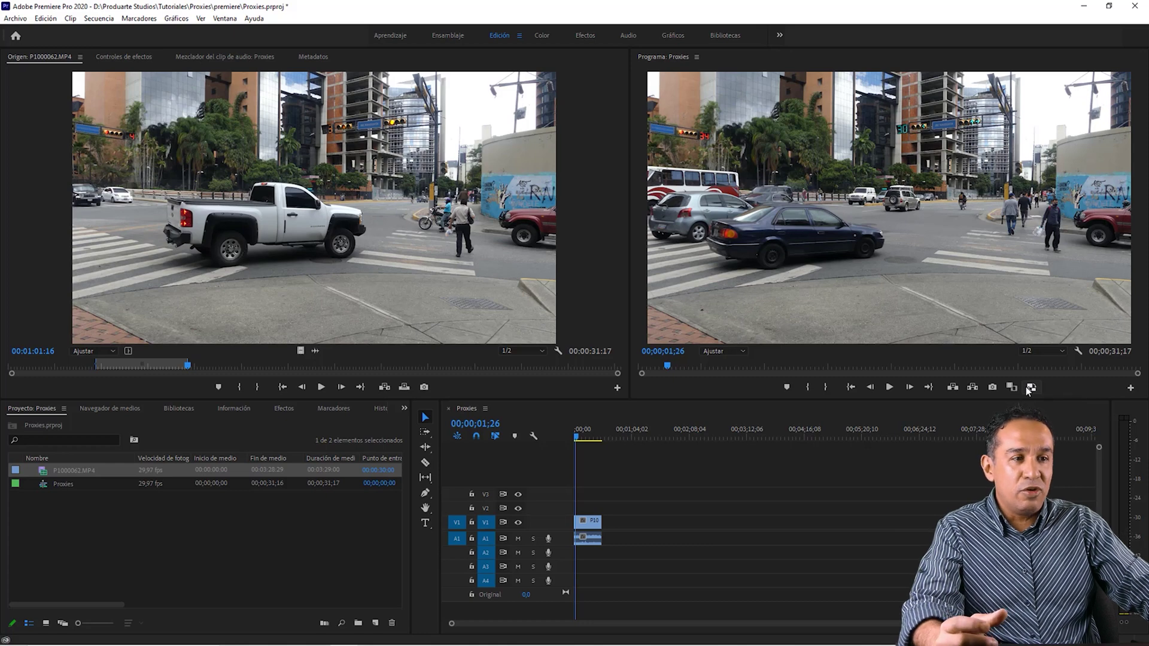
# Enable proxies and play the Proxies sequence through 00;00;11;03.
pyautogui.click(1028, 387)
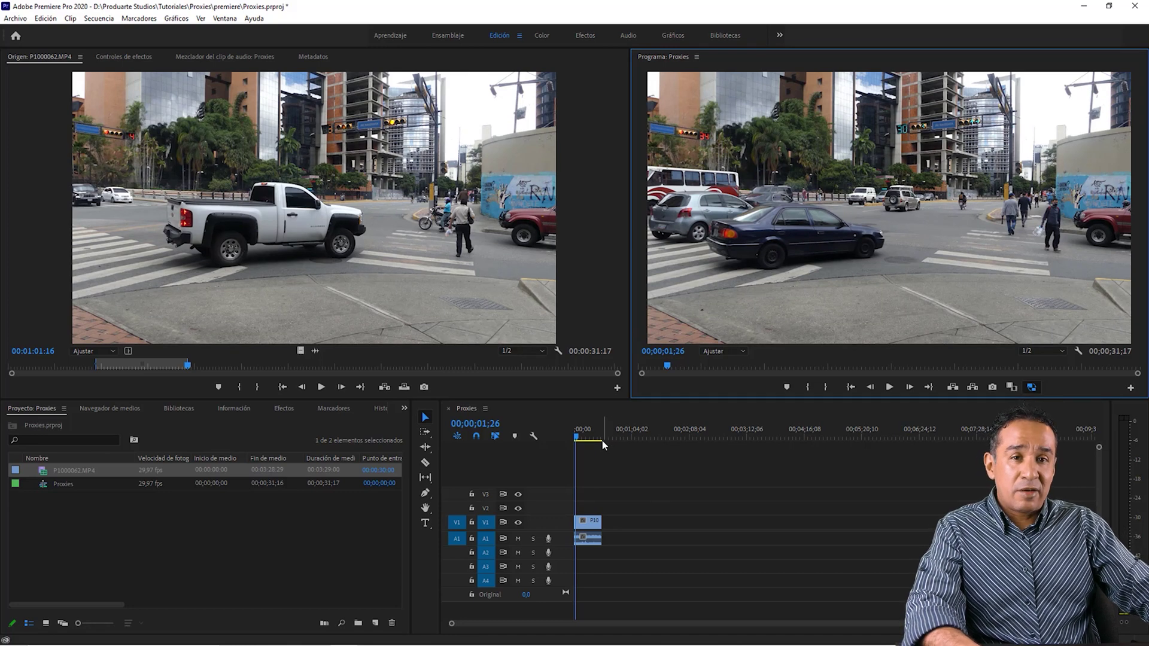
pyautogui.press('space')
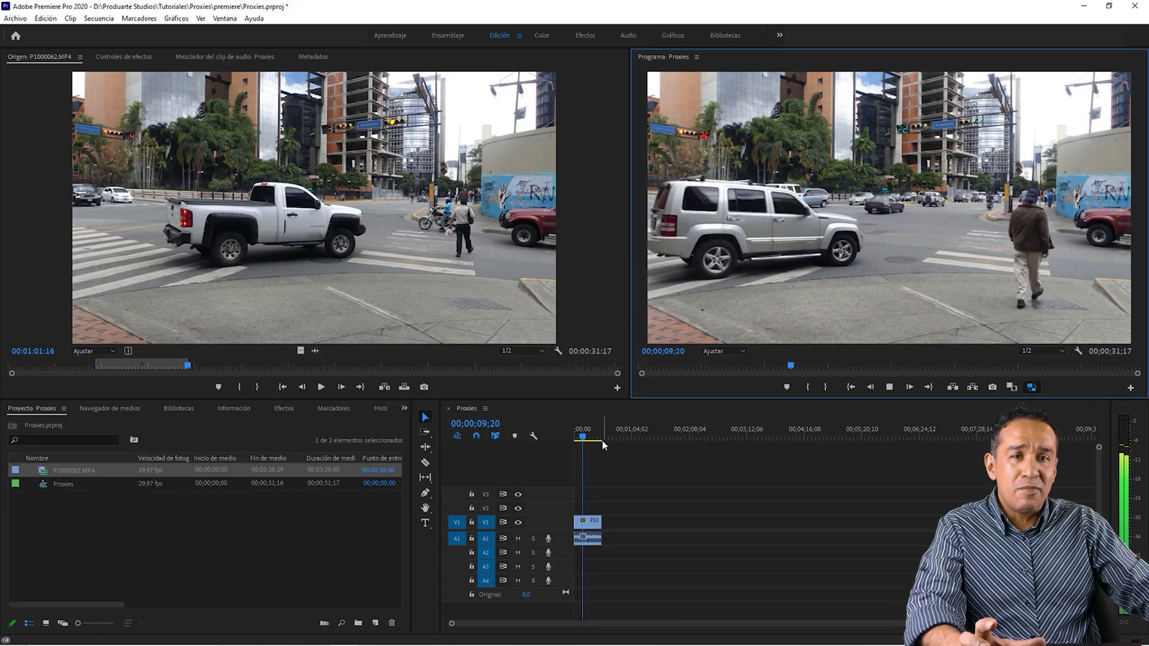
pyautogui.press('space')
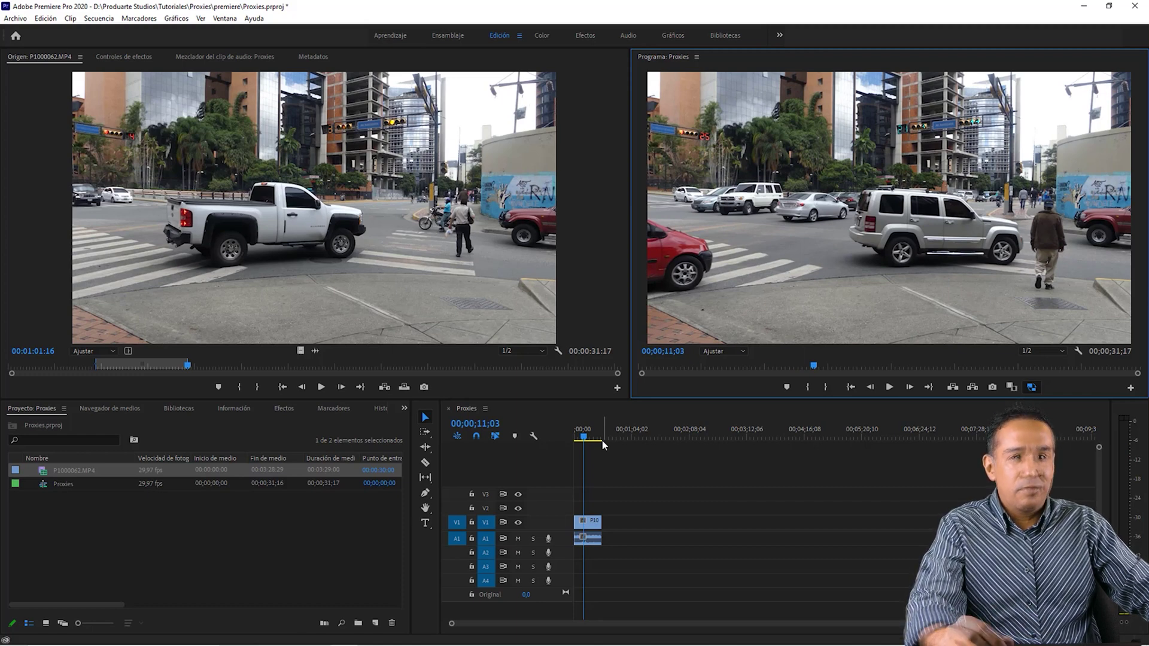
pyautogui.hotkey('alt', 'Tab')
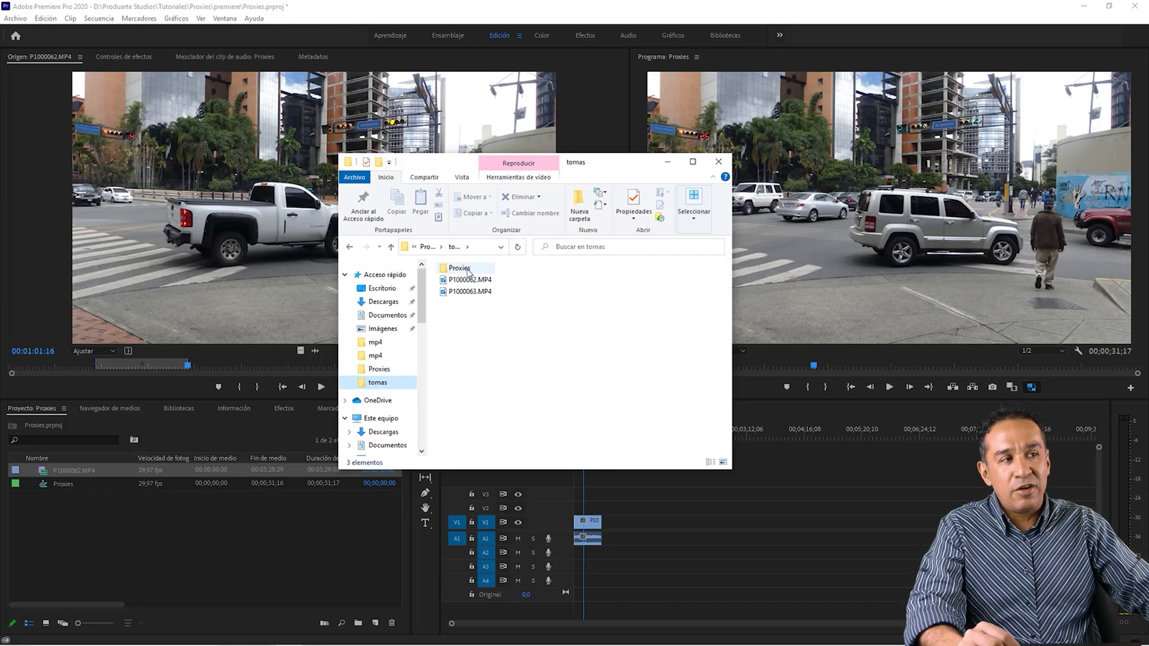
# Compare the 2,30 GB P1000062.MP4 with the 256 MB P1000062_Proxy.mp4 in the Proxies folder.
pyautogui.moveTo(470, 271)
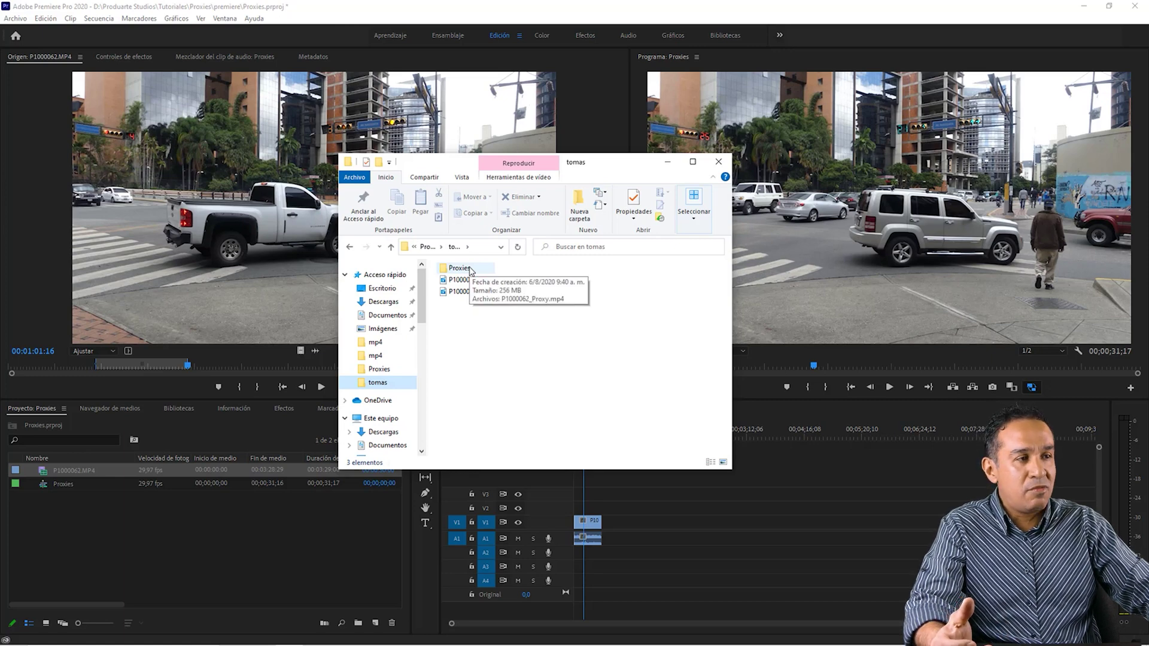
pyautogui.click(588, 349)
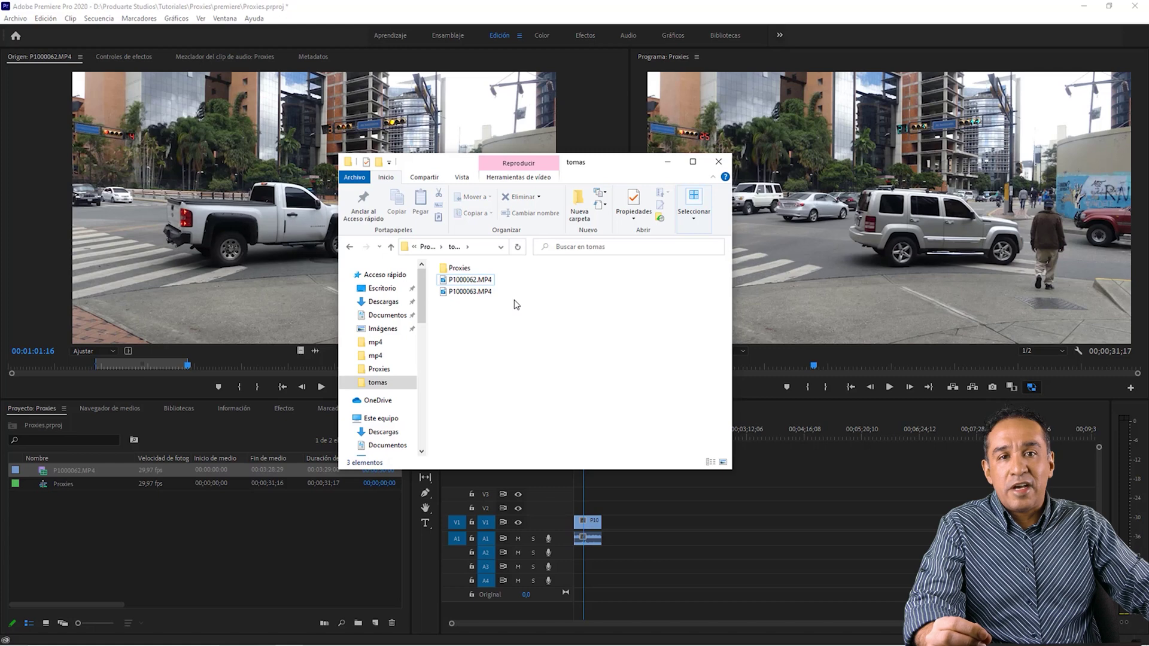
pyautogui.click(488, 280)
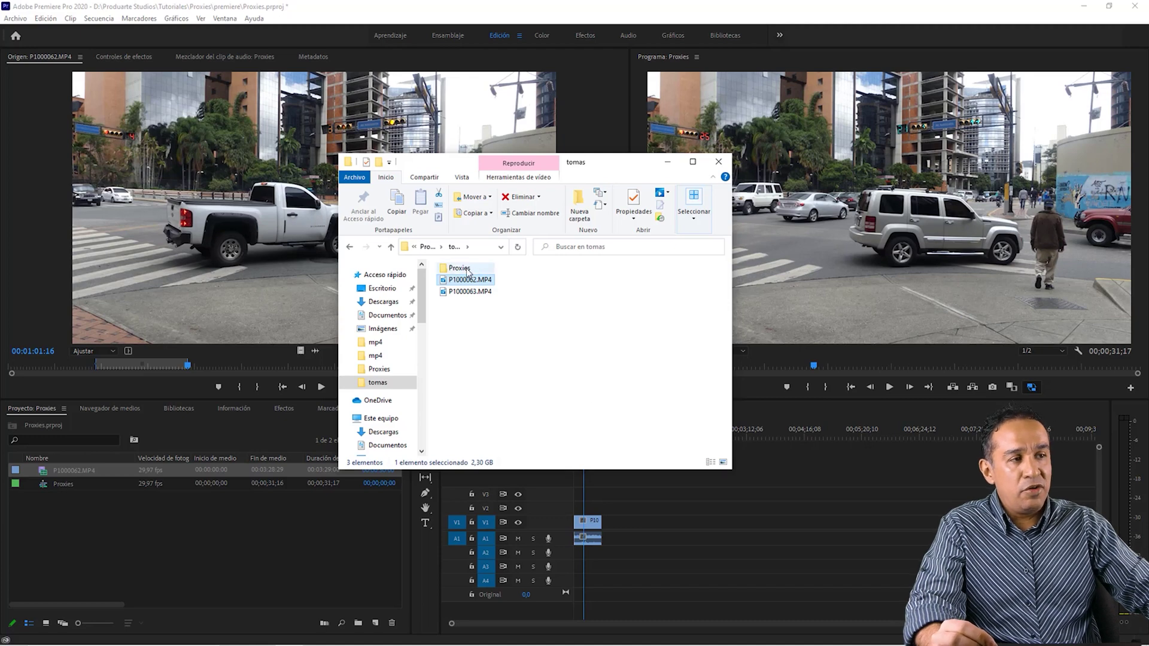
pyautogui.moveTo(467, 271)
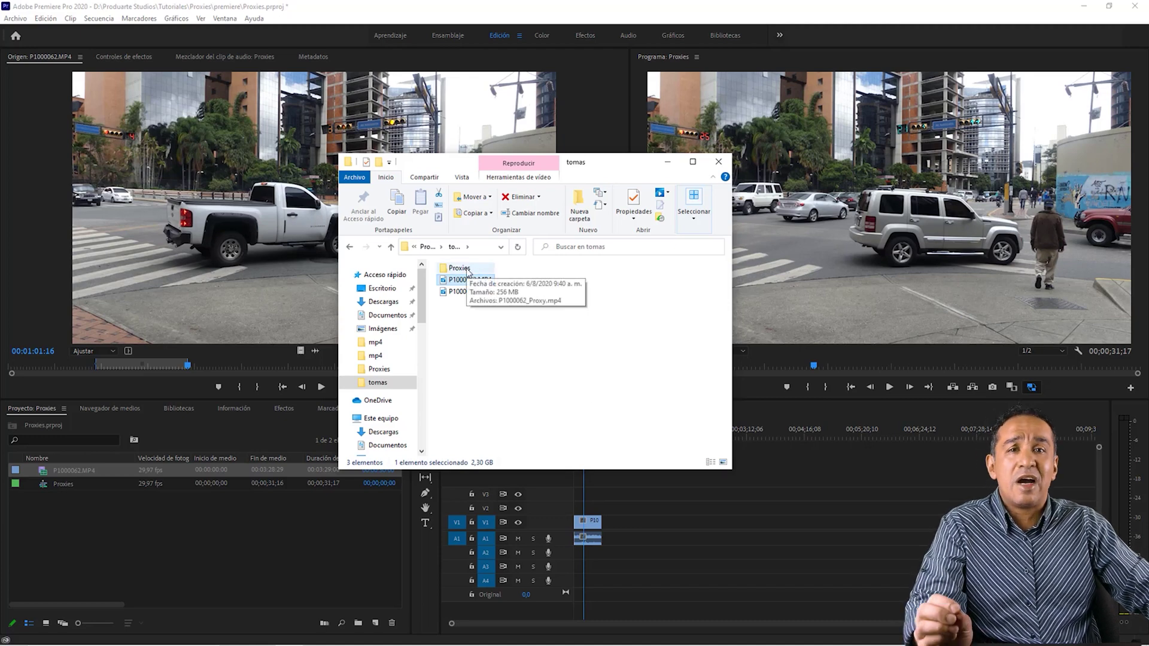
pyautogui.doubleClick(467, 269)
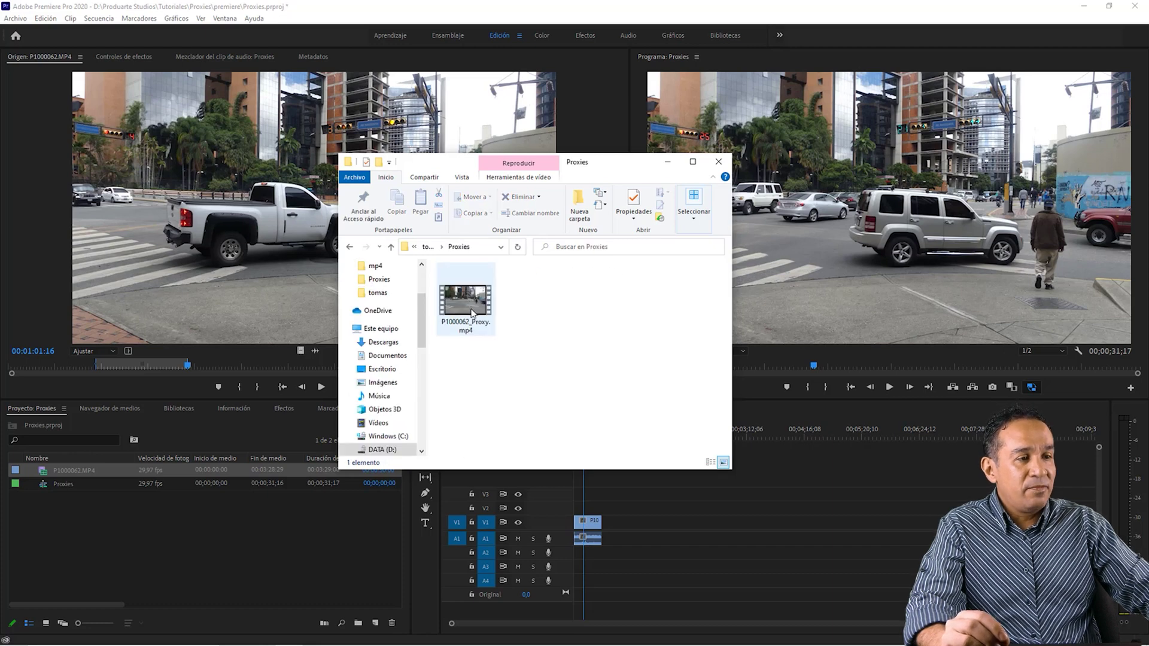
pyautogui.click(472, 312)
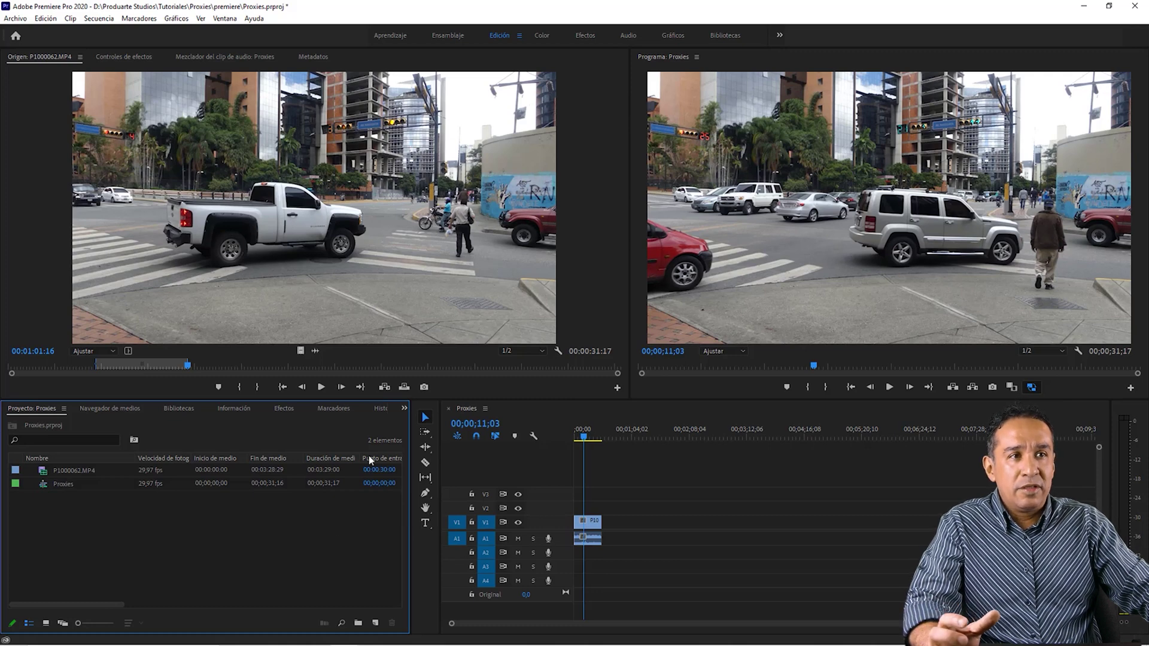
# Open the Archivo menu in Premiere Pro's Proxies project.
pyautogui.click(25, 21)
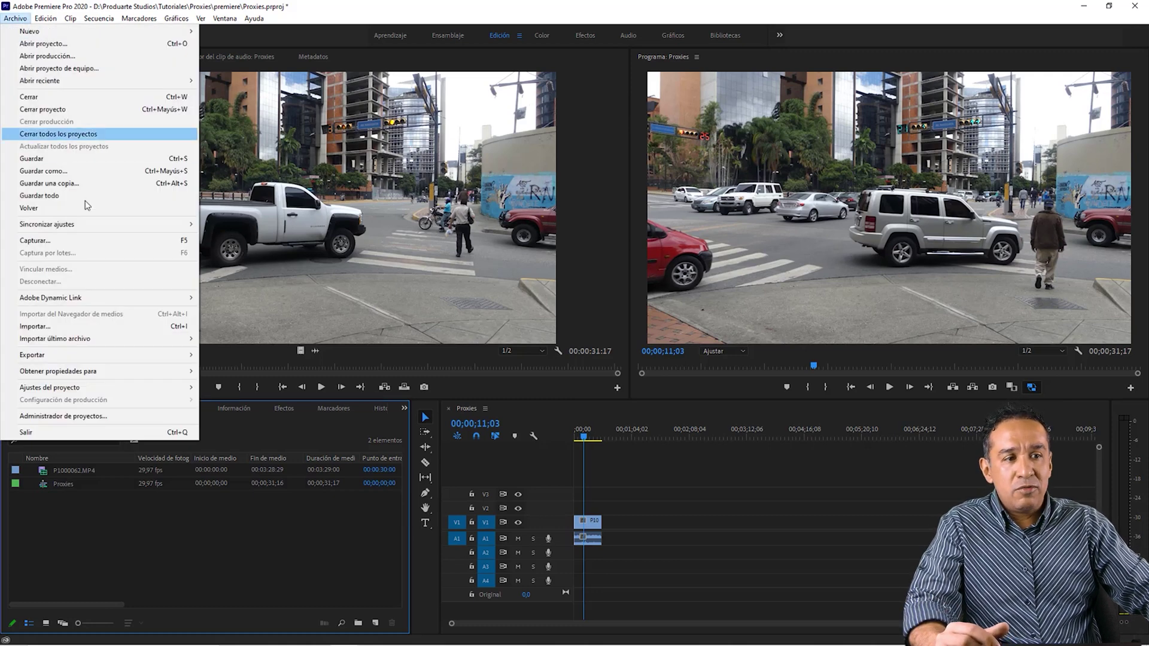
# Enable ingest in the project settings to automatically create H.264 low-resolution proxies.
pyautogui.moveTo(111, 388)
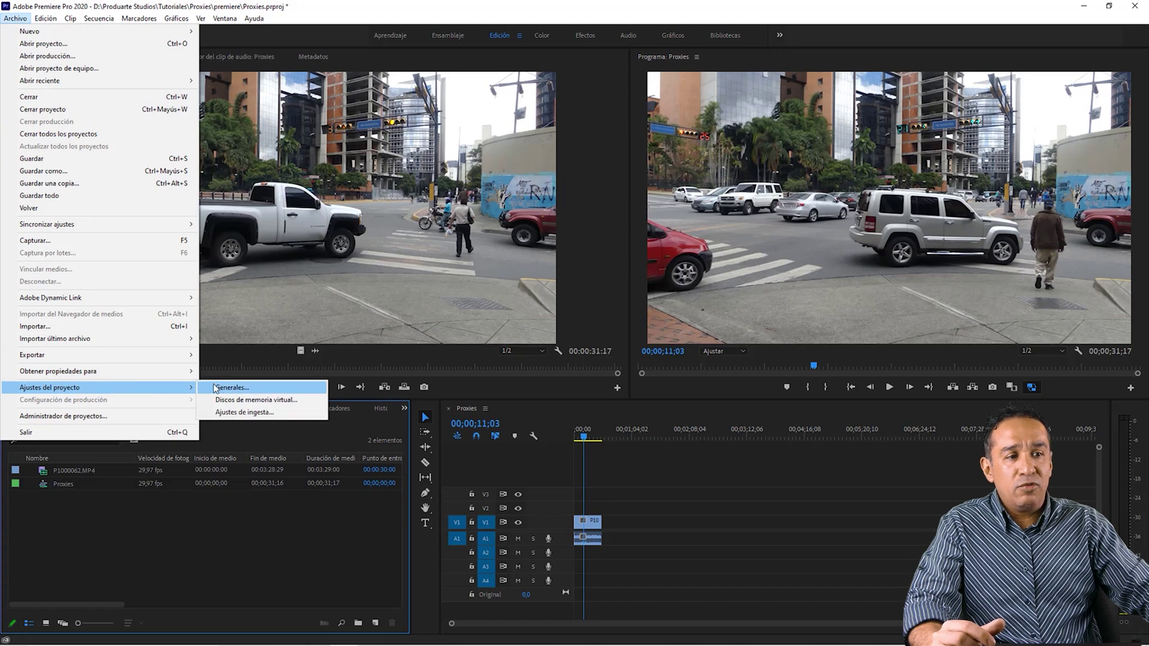
pyautogui.click(240, 417)
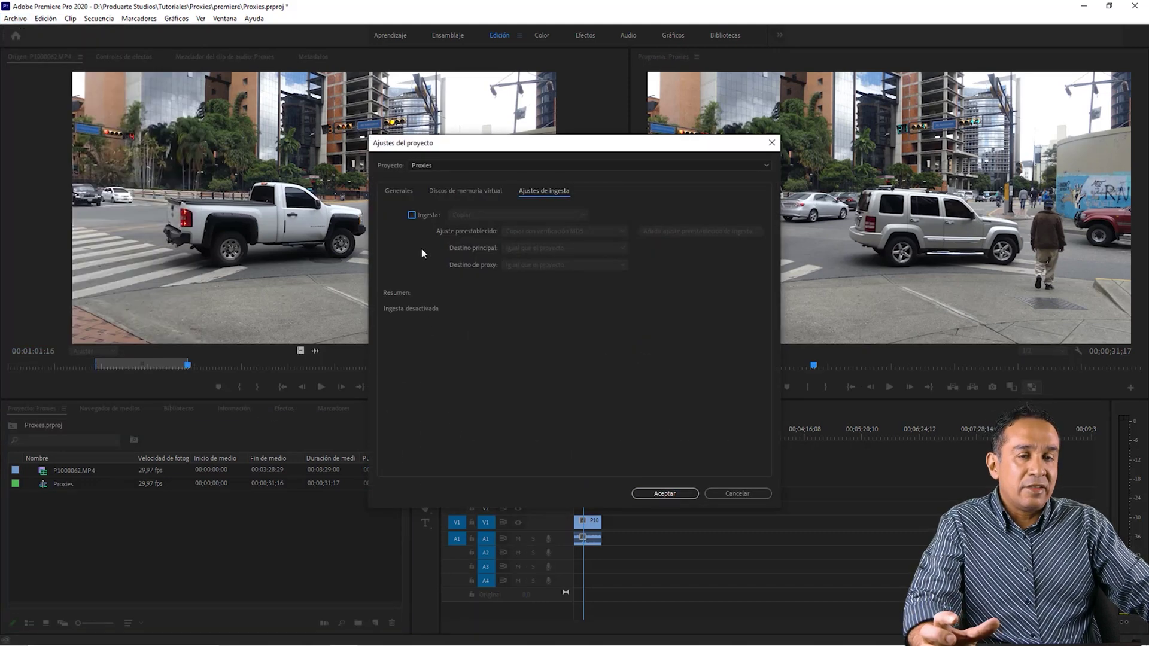
pyautogui.click(412, 215)
pyautogui.click(477, 213)
pyautogui.click(478, 252)
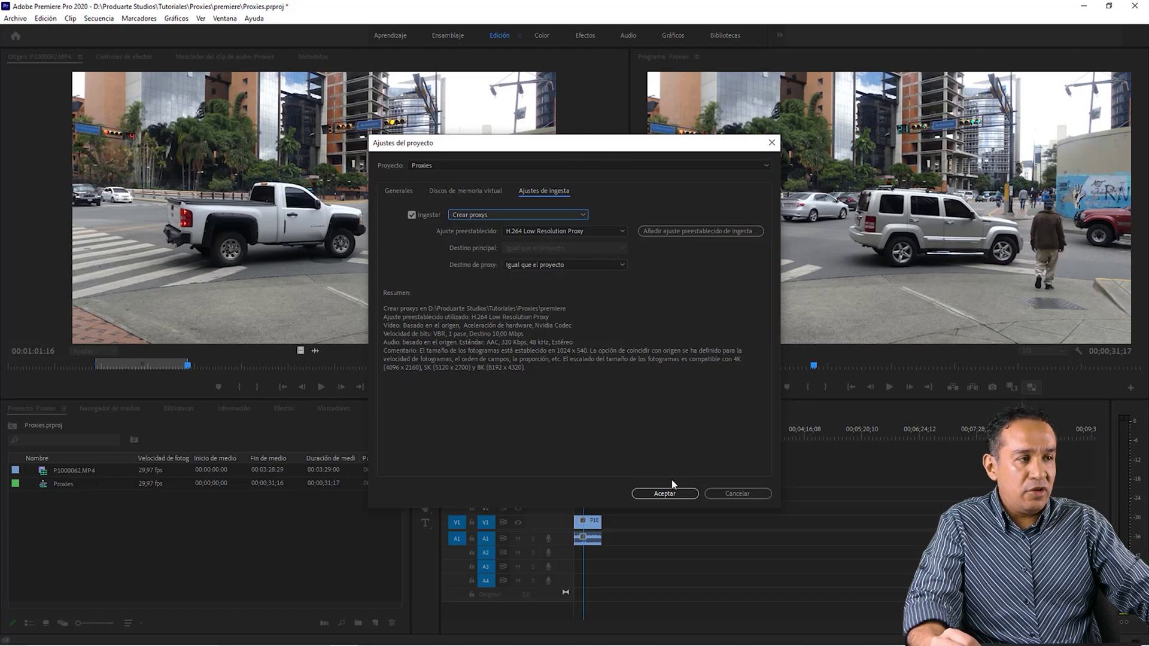
pyautogui.click(738, 492)
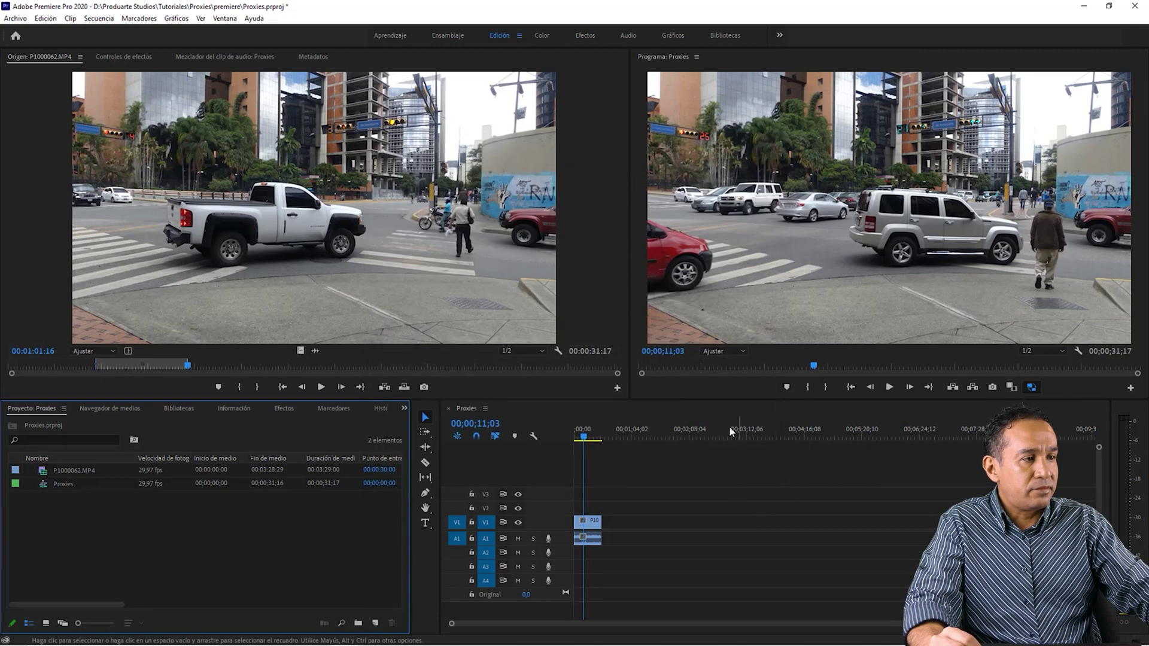
# Move the sequence playhead to 00;00;10;18 and import the clip P1000063.MP4.
pyautogui.click(584, 437)
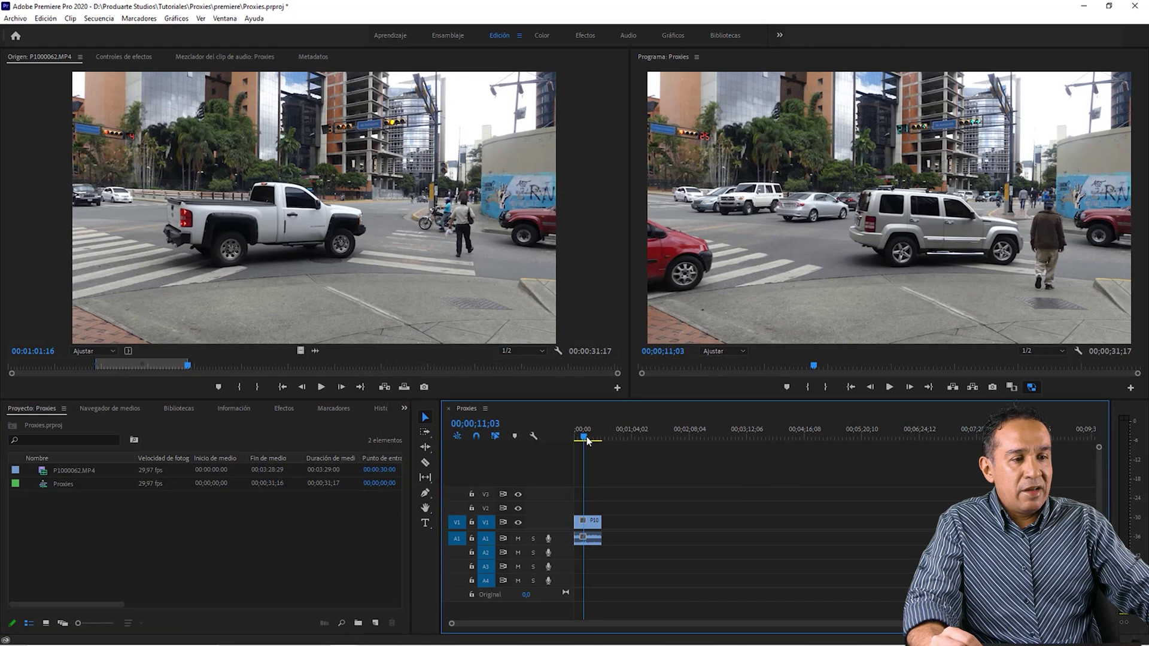
pyautogui.doubleClick(148, 509)
pyautogui.doubleClick(254, 154)
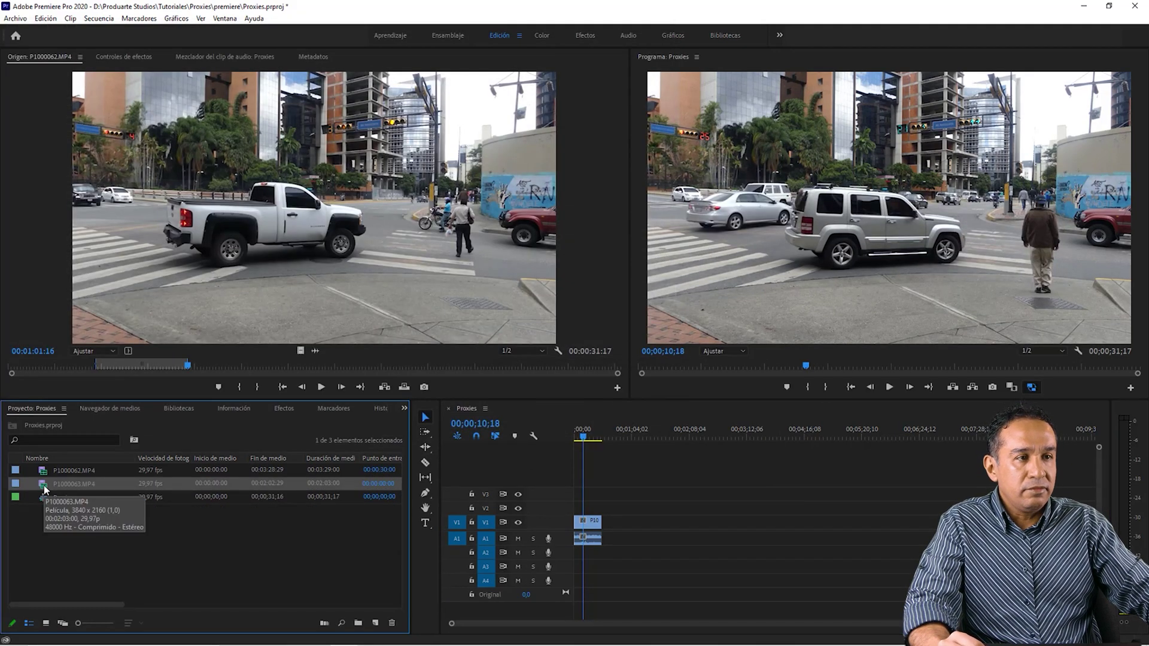
# Create a proxy for P1000063.MP4, then close Media Encoder once encoding finishes.
pyautogui.rightClick(47, 484)
pyautogui.moveTo(179, 389)
pyautogui.click(245, 390)
pyautogui.click(654, 411)
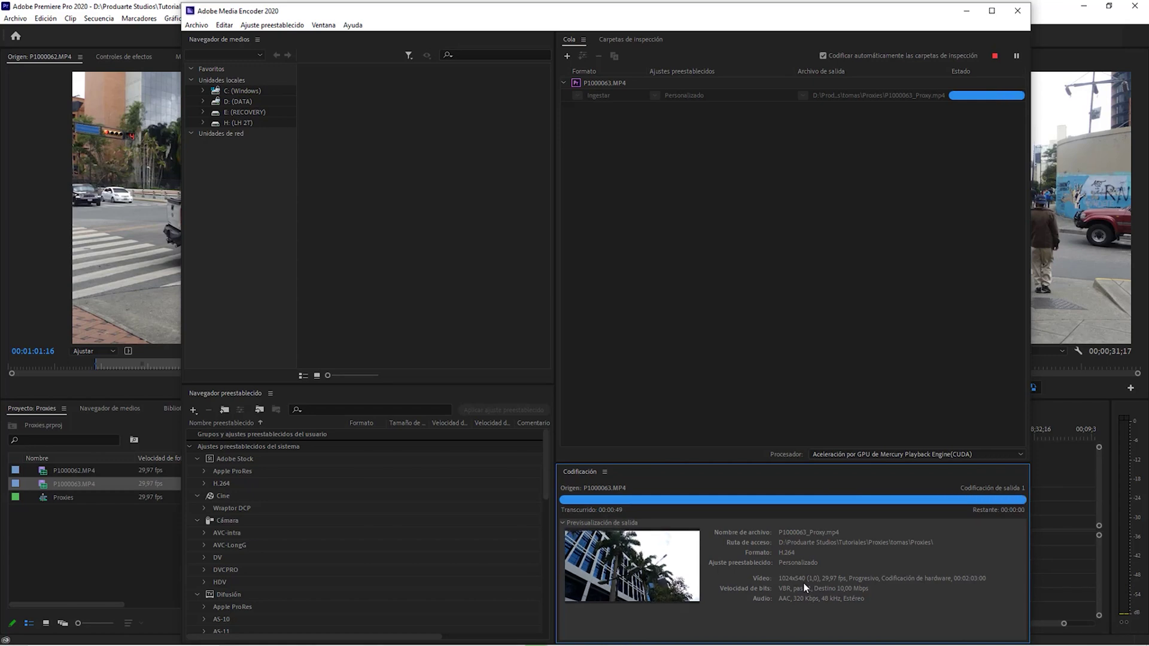
pyautogui.click(1018, 11)
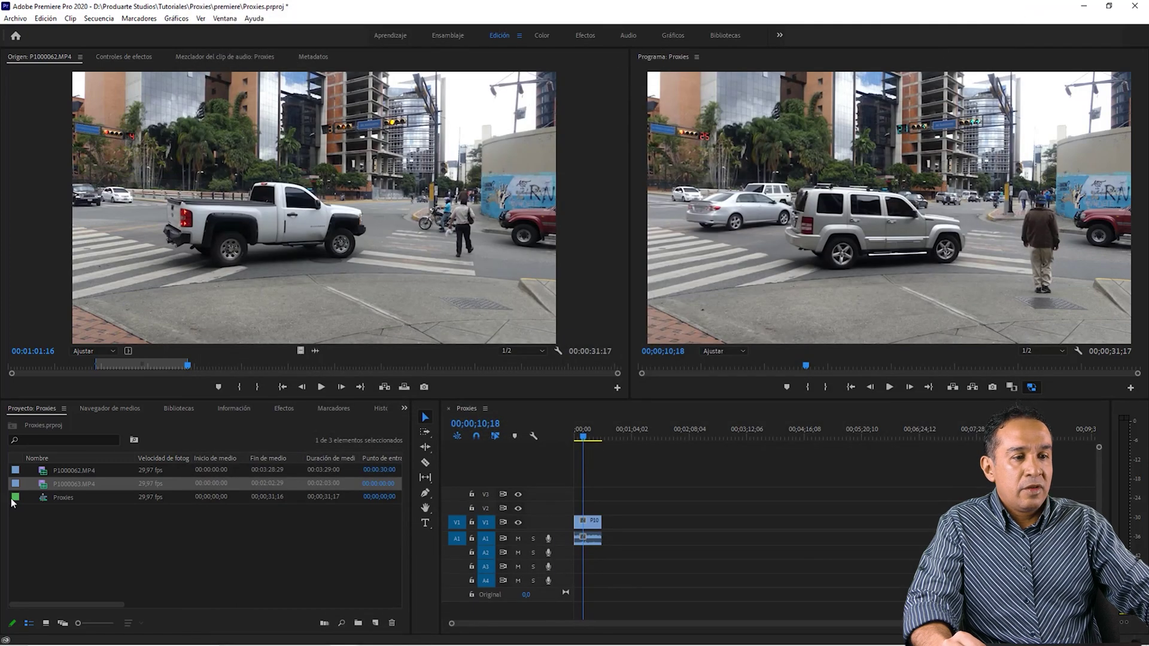
# Mark P1000063.MP4 in the Source monitor with In 00:00:16:12 and Out 00:00:45:04.
pyautogui.doubleClick(45, 483)
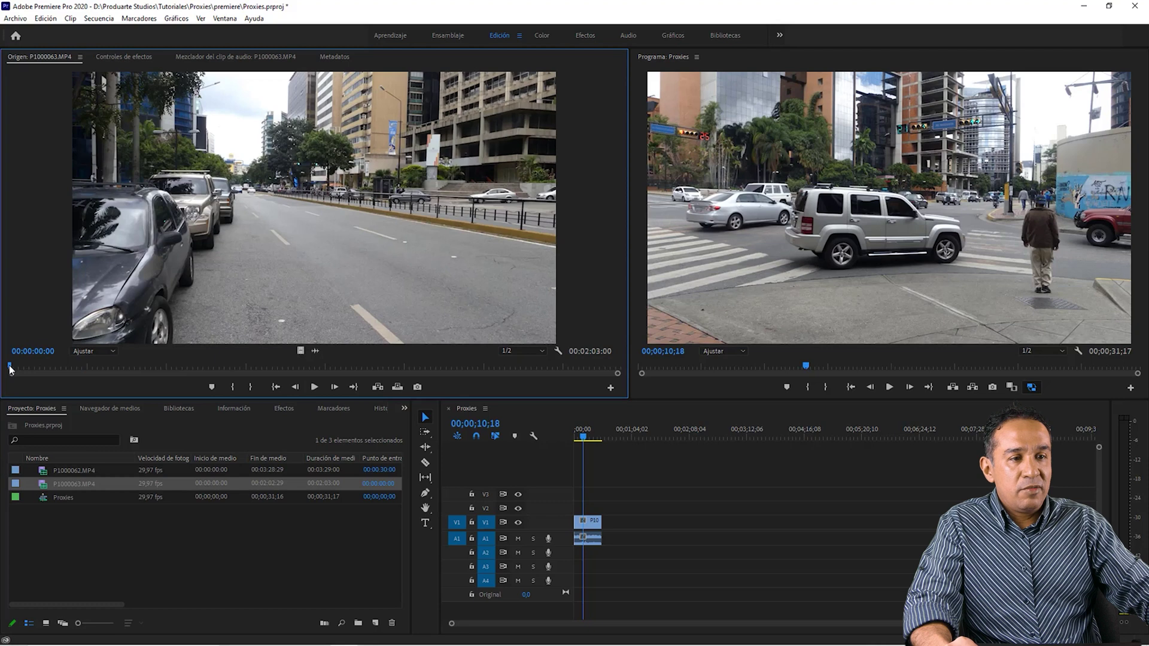
pyautogui.moveTo(289, 371); pyautogui.dragTo(89, 369)
pyautogui.press('i')
pyautogui.click(241, 387)
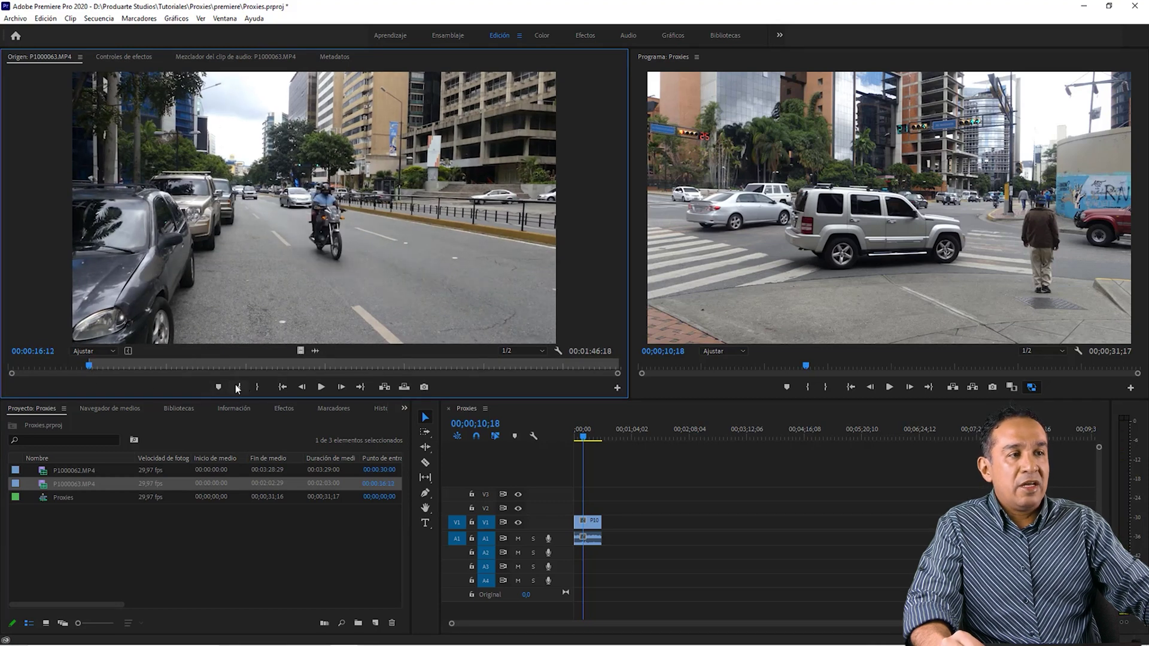
pyautogui.moveTo(98, 370); pyautogui.dragTo(232, 368)
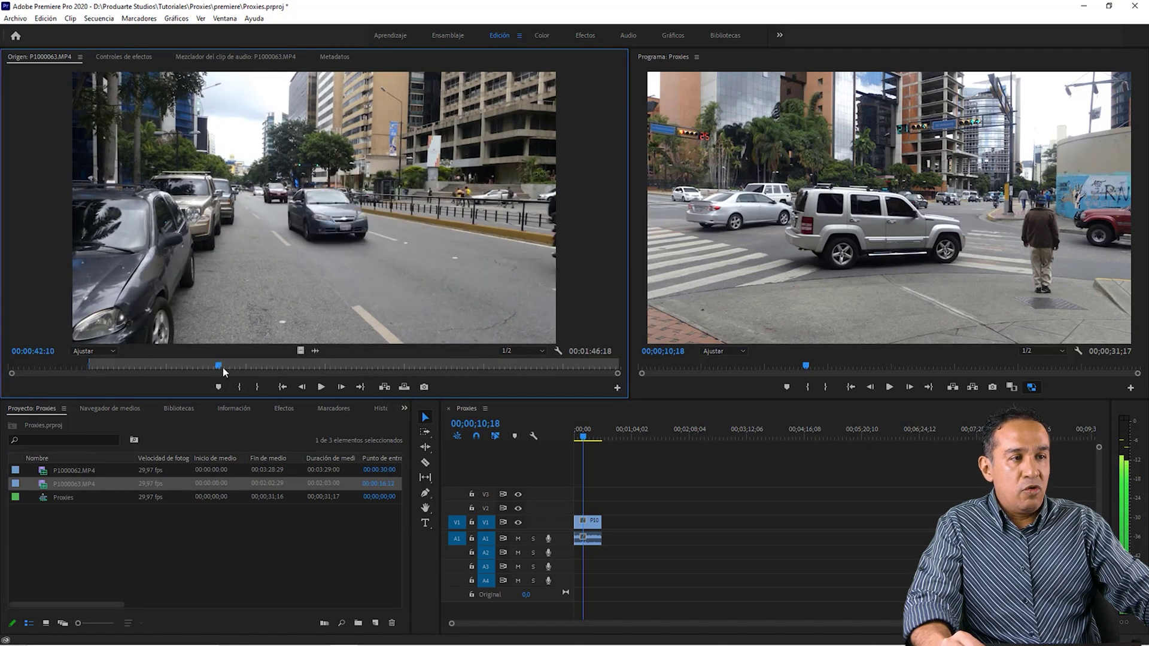
pyautogui.click(257, 387)
# Place the marked portion after the first clip on V1/A1, review the cut, and select both clips.
pyautogui.moveTo(279, 214)
pyautogui.mouseDown()
pyautogui.moveTo(629, 538)
pyautogui.moveTo(601, 539)
pyautogui.mouseUp()
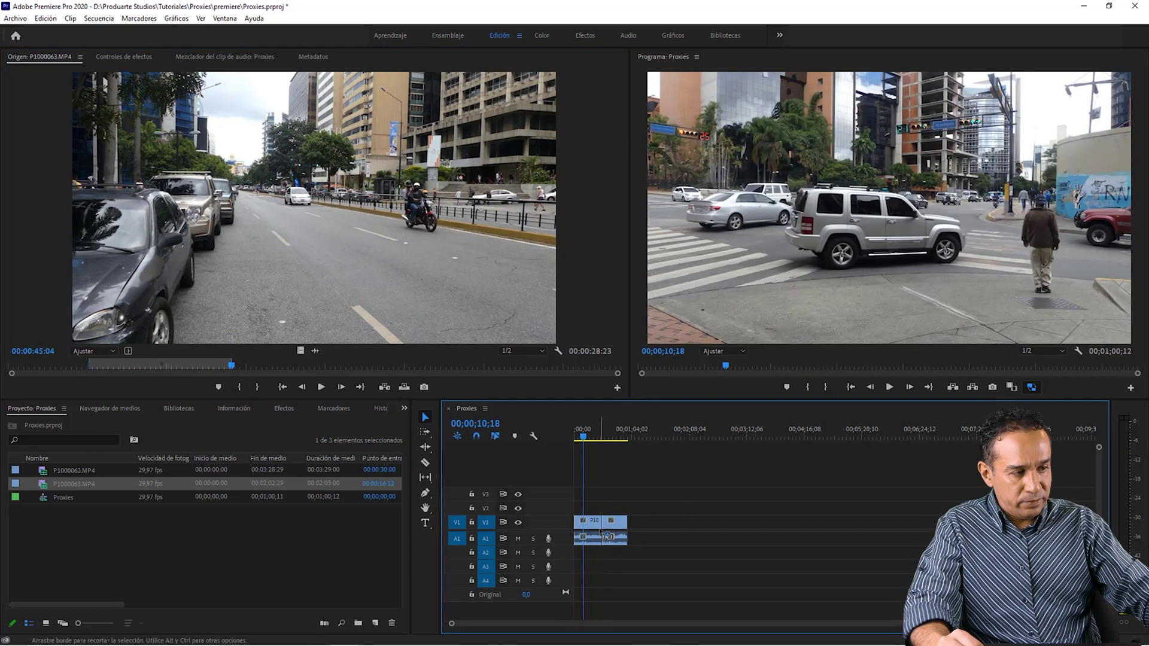
pyautogui.click(607, 438)
pyautogui.moveTo(607, 438)
pyautogui.mouseDown()
pyautogui.moveTo(581, 438)
pyautogui.moveTo(600, 438)
pyautogui.mouseUp()
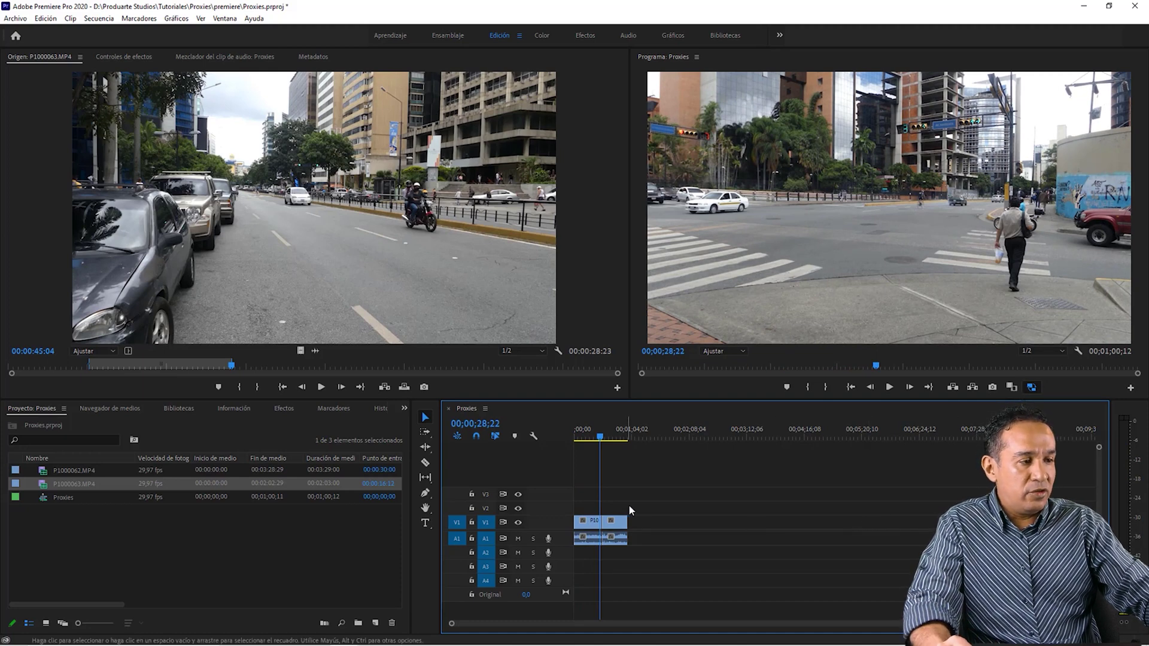
pyautogui.press('Down')
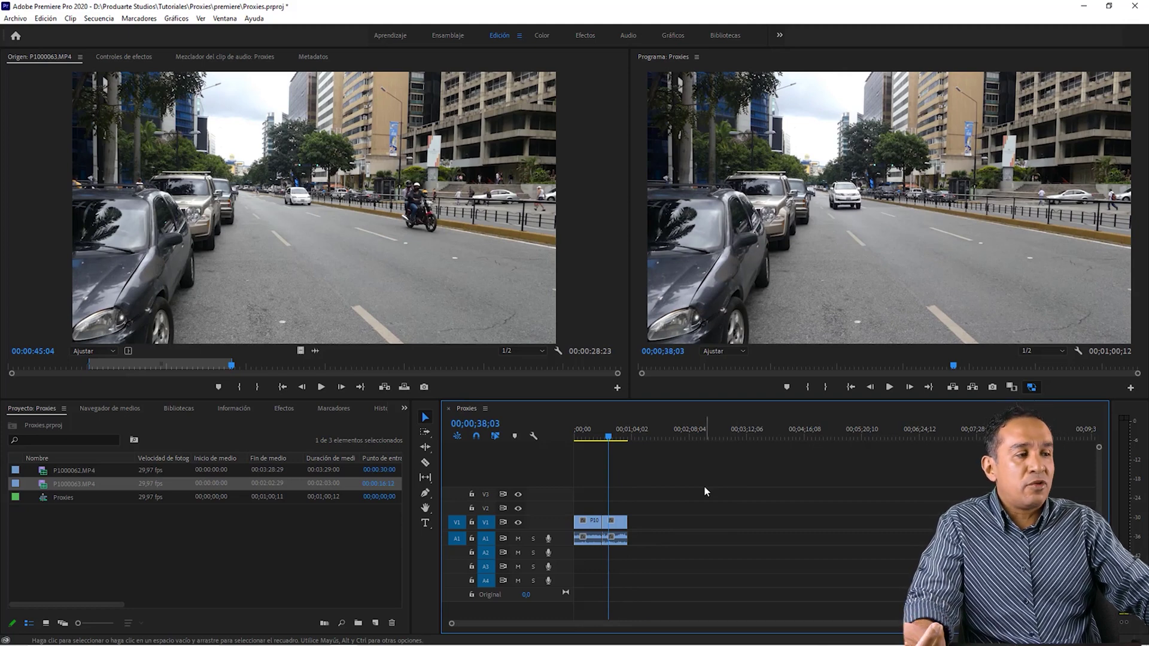
pyautogui.moveTo(704, 486); pyautogui.dragTo(568, 558)
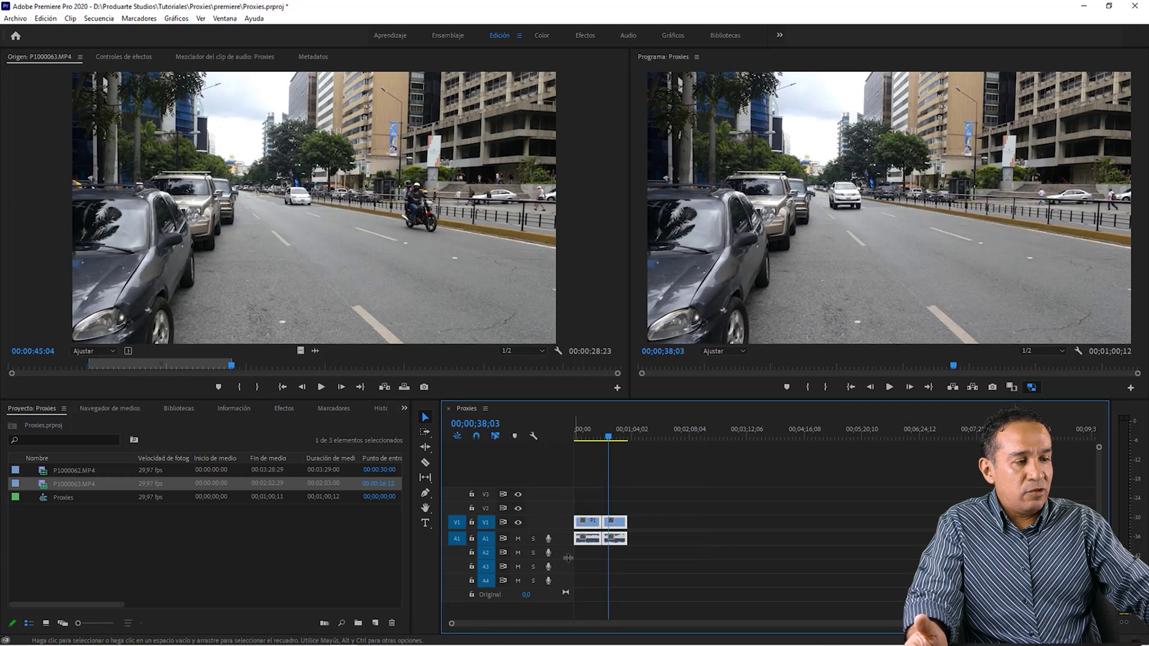
pyautogui.click(16, 18)
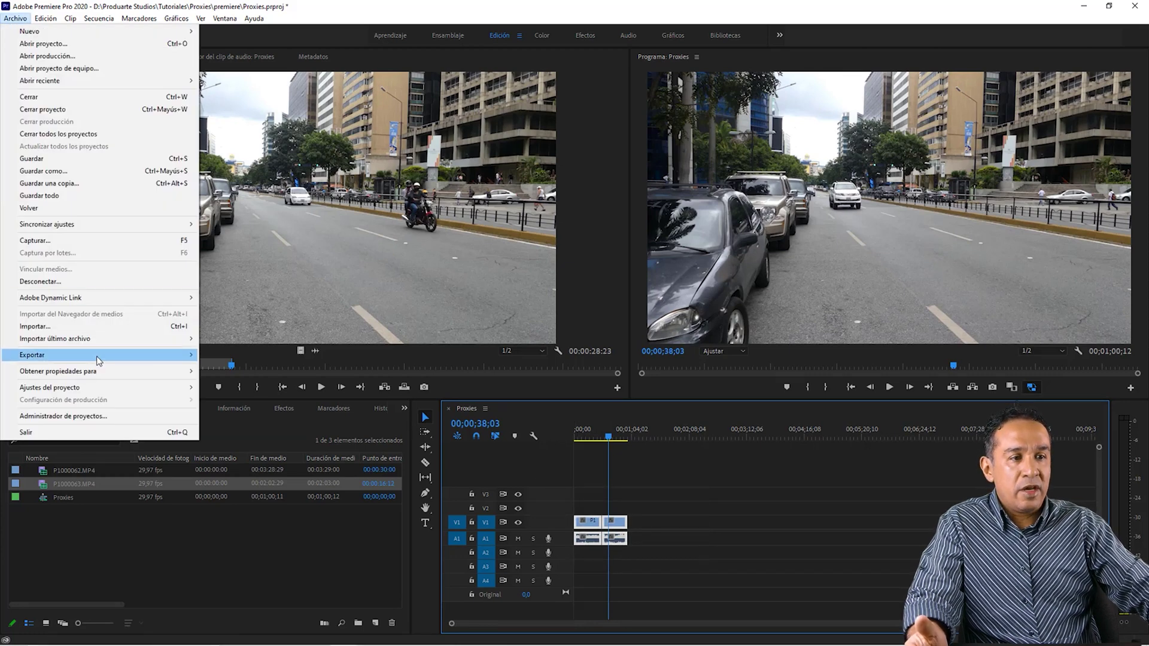
# Set the media export output to Proxies.mp4 in the mp4 folder.
pyautogui.moveTo(114, 355)
pyautogui.click(221, 356)
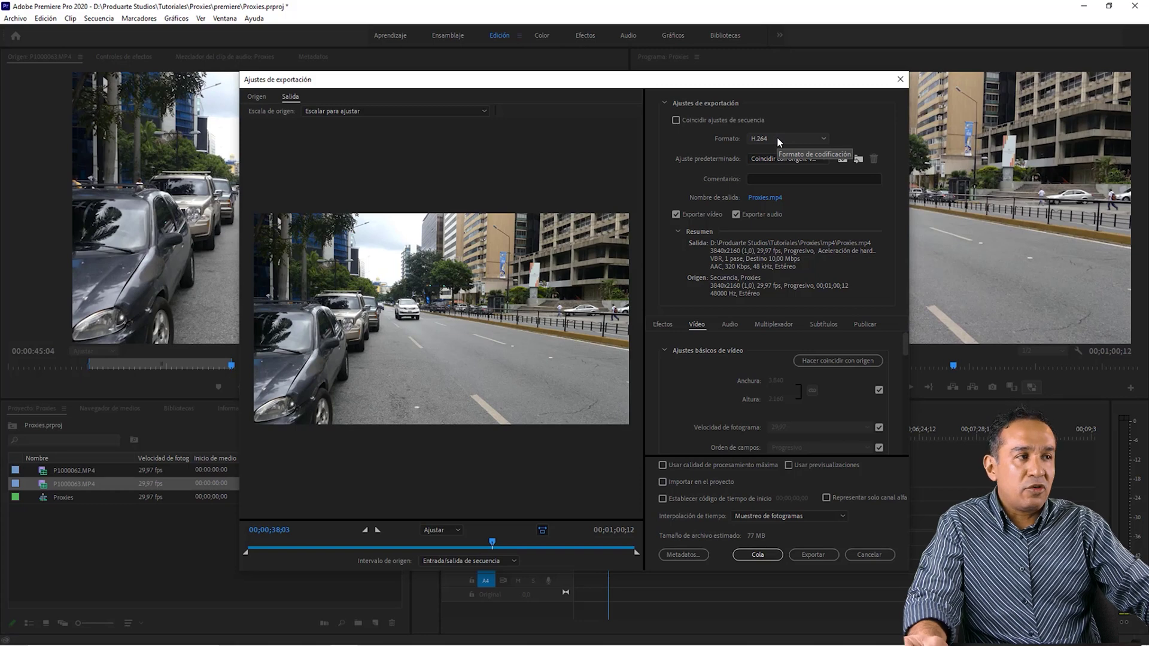
pyautogui.click(770, 198)
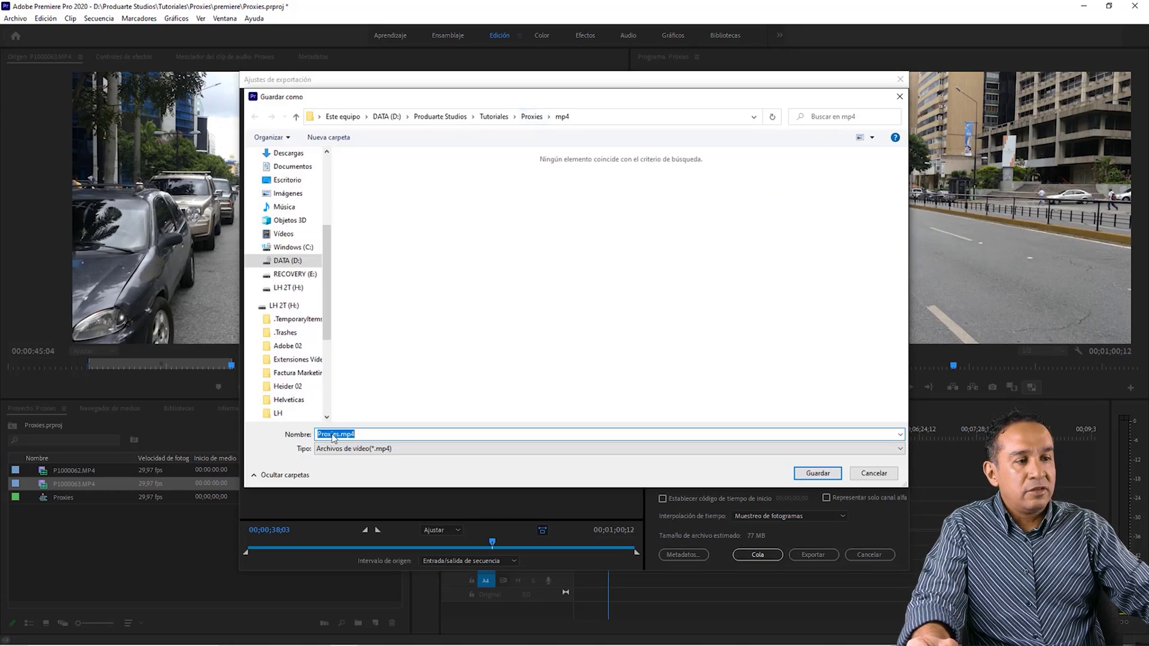
pyautogui.click(816, 474)
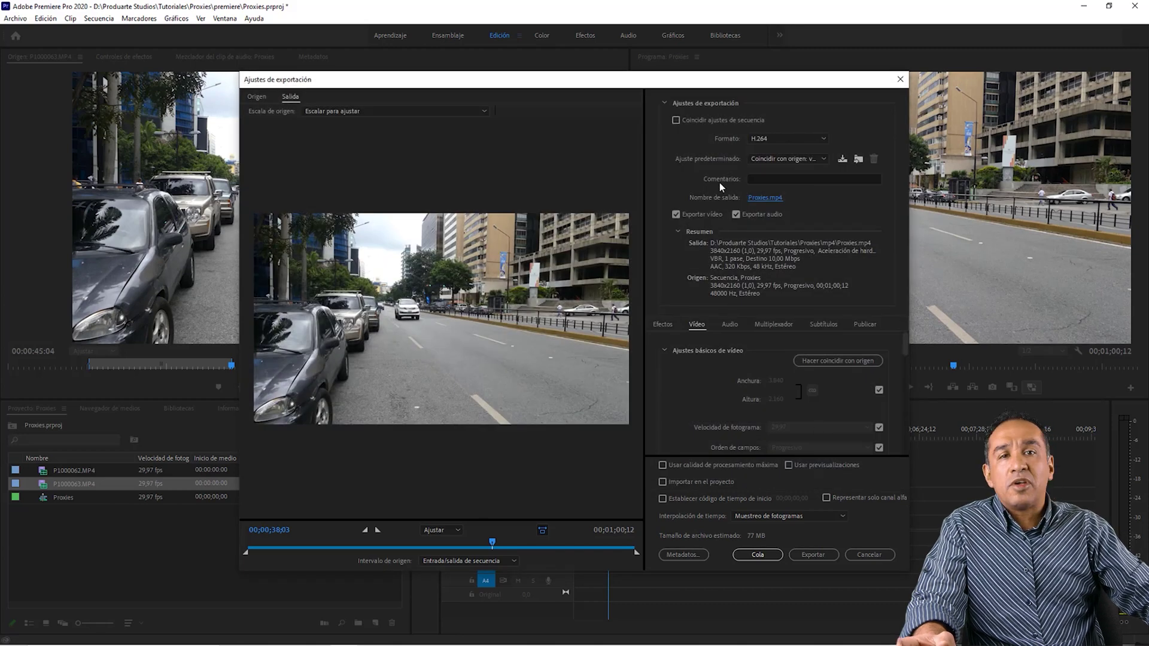
# Choose the YouTube 2160p 4K Ultra HD preset and export the sequence.
pyautogui.click(768, 160)
pyautogui.scroll(-1, 796, 560)
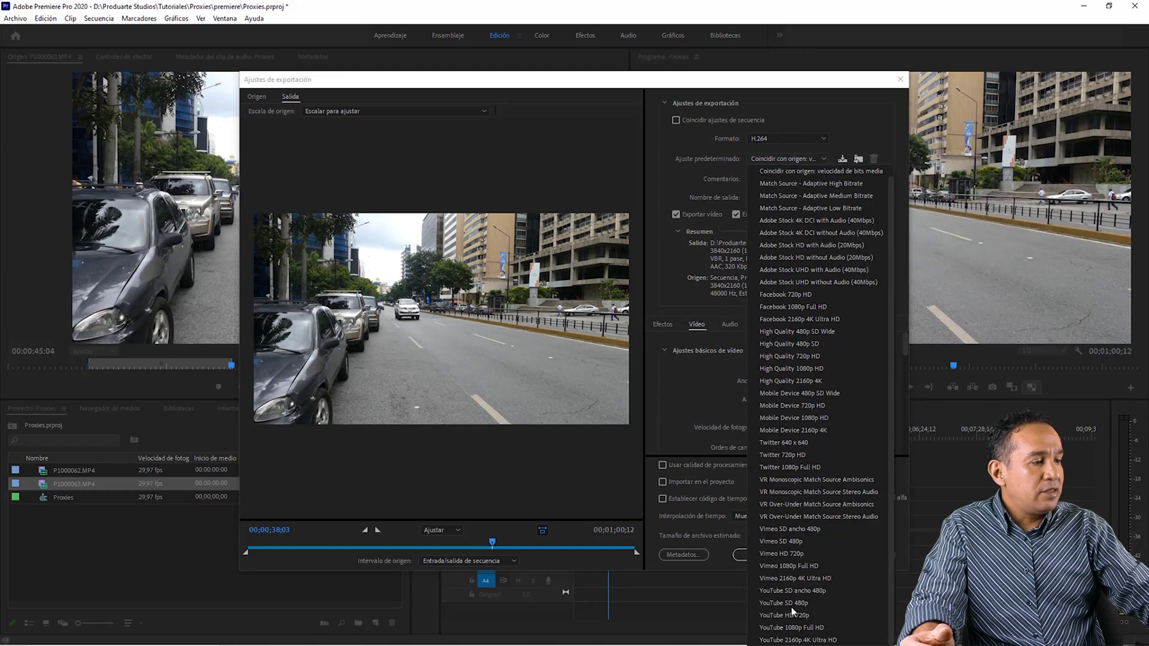
pyautogui.click(805, 640)
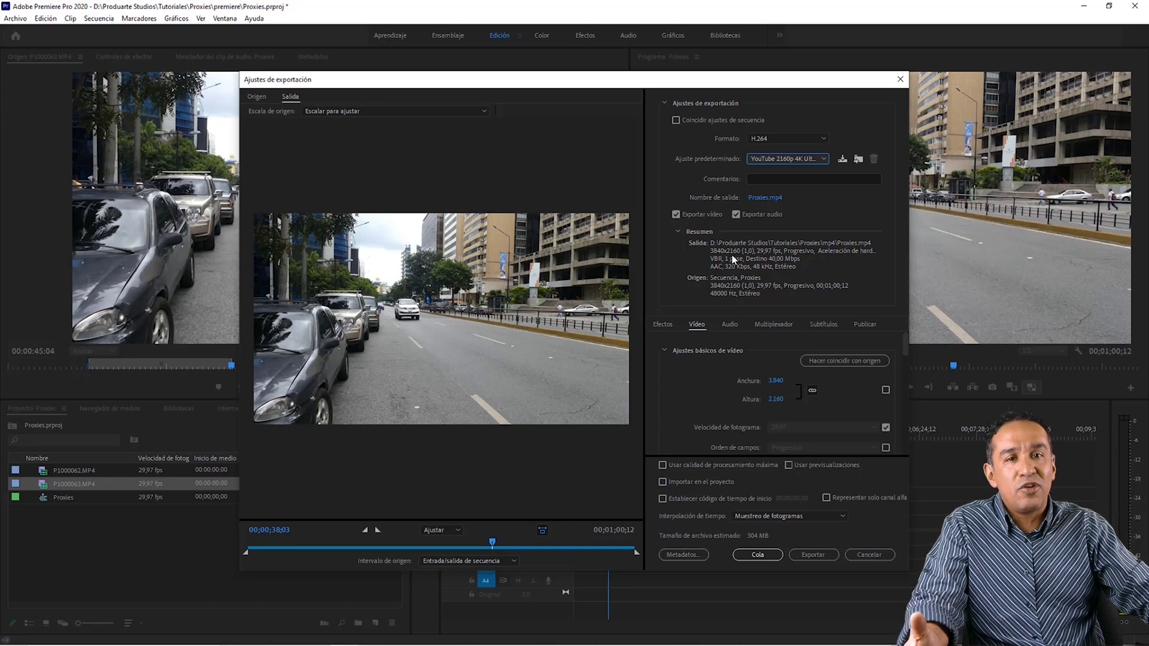
pyautogui.click(799, 556)
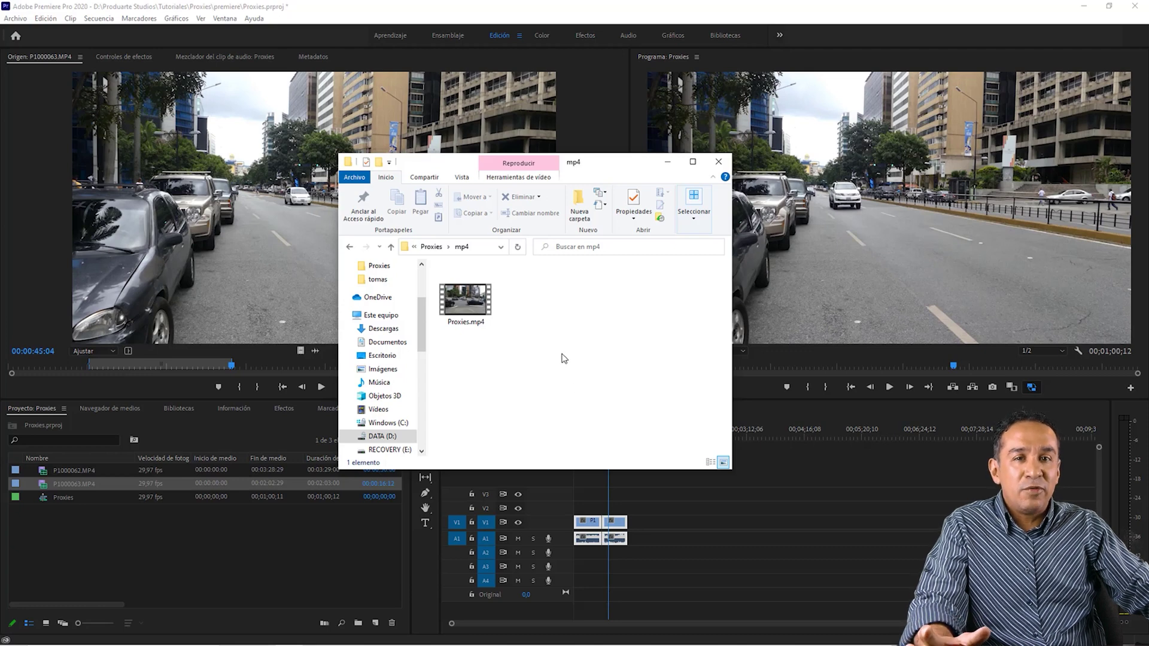
pyautogui.click(479, 309)
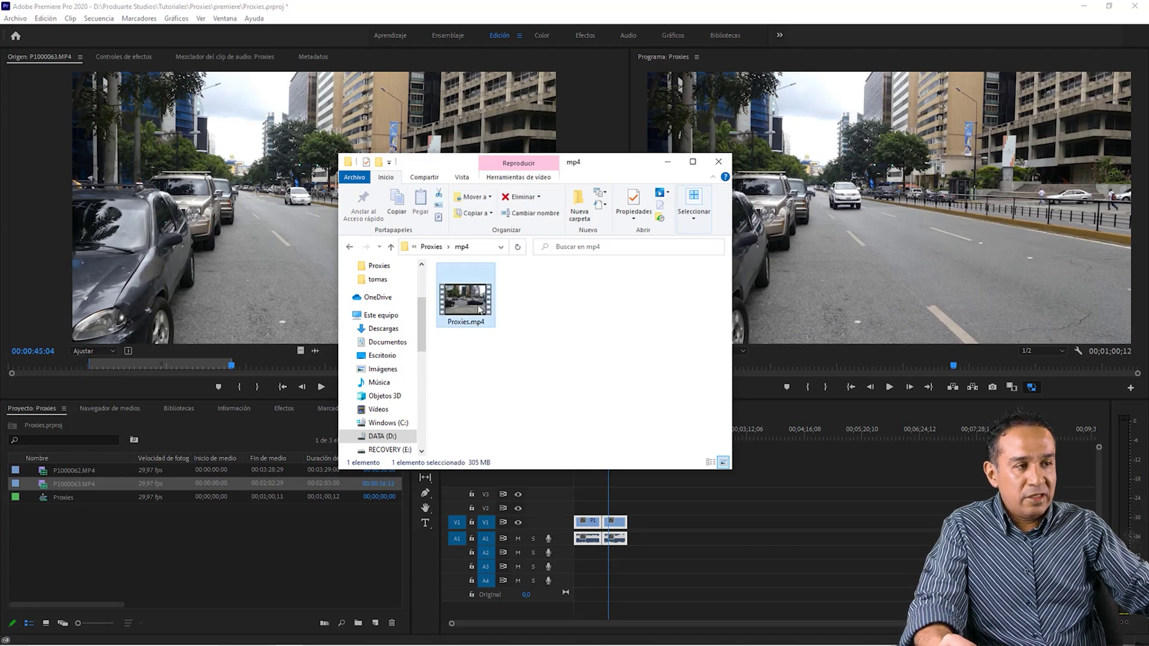
pyautogui.rightClick(479, 310)
pyautogui.click(507, 540)
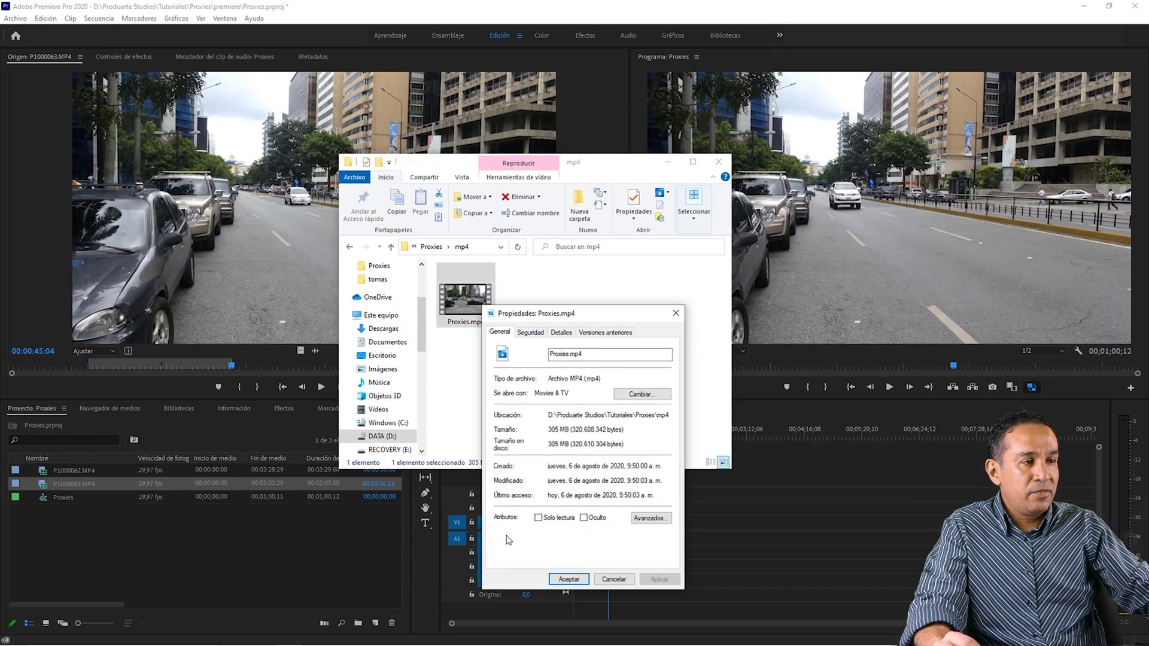
pyautogui.click(560, 334)
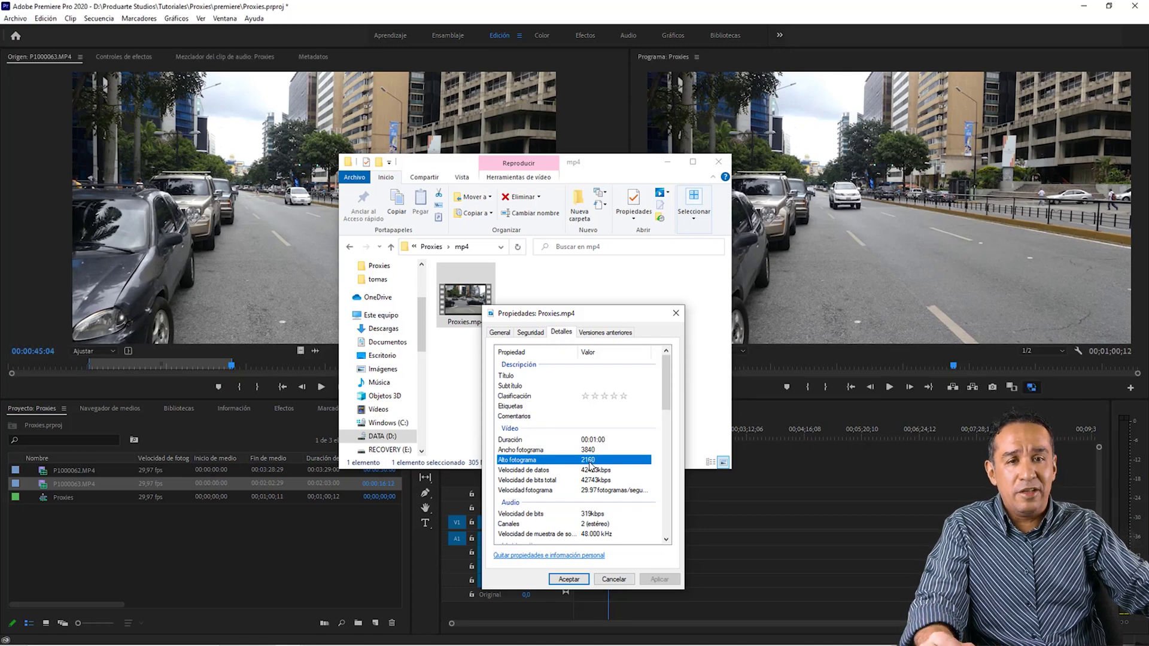
pyautogui.press('Escape')
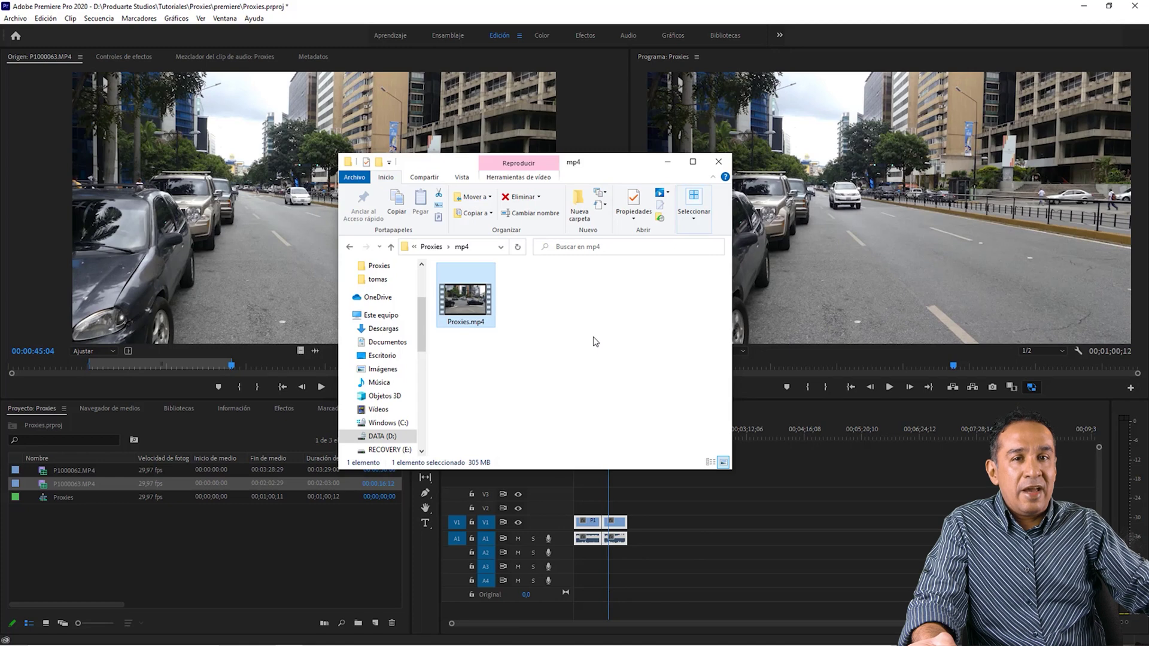